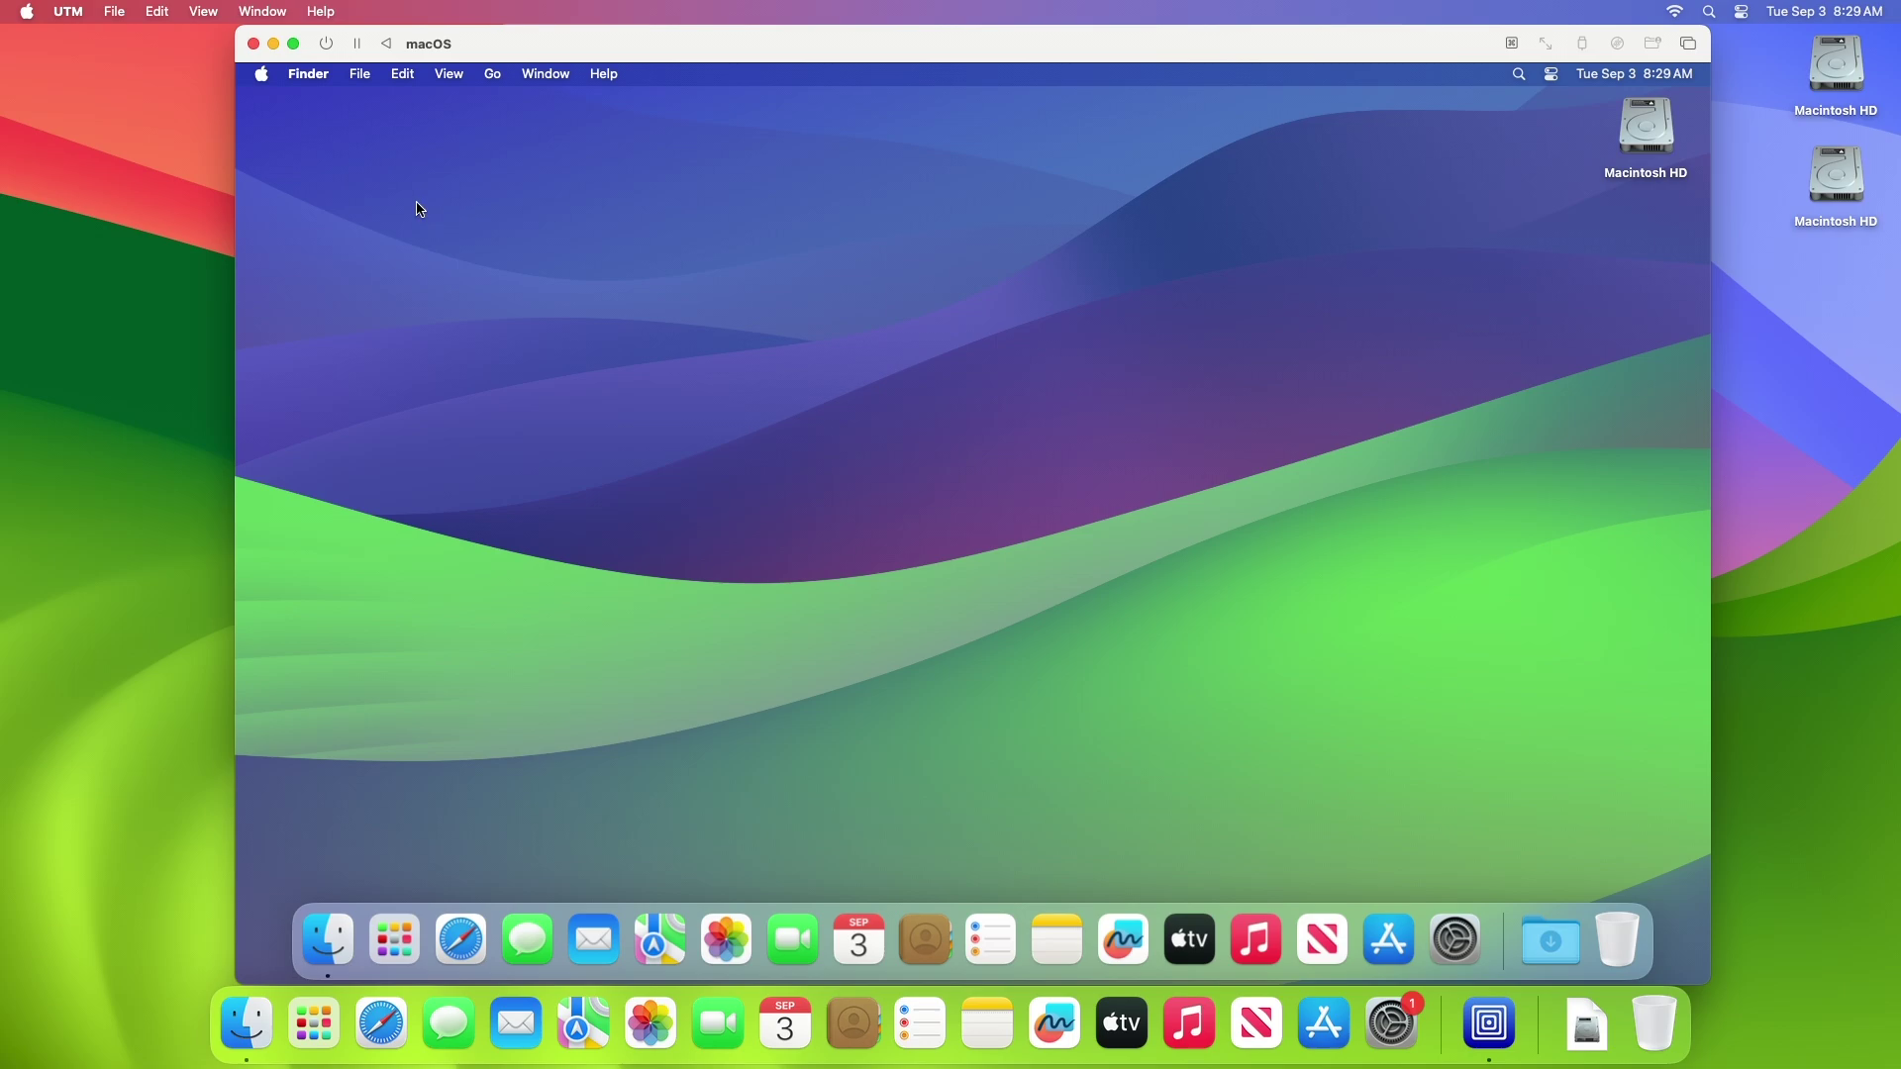
Check in About This Mac that the guest runs macOS Sonoma 14.6.1, then close it
{"action": "left_click", "coordinate": [262, 75]}
{"action": "left_click", "coordinate": [301, 103]}
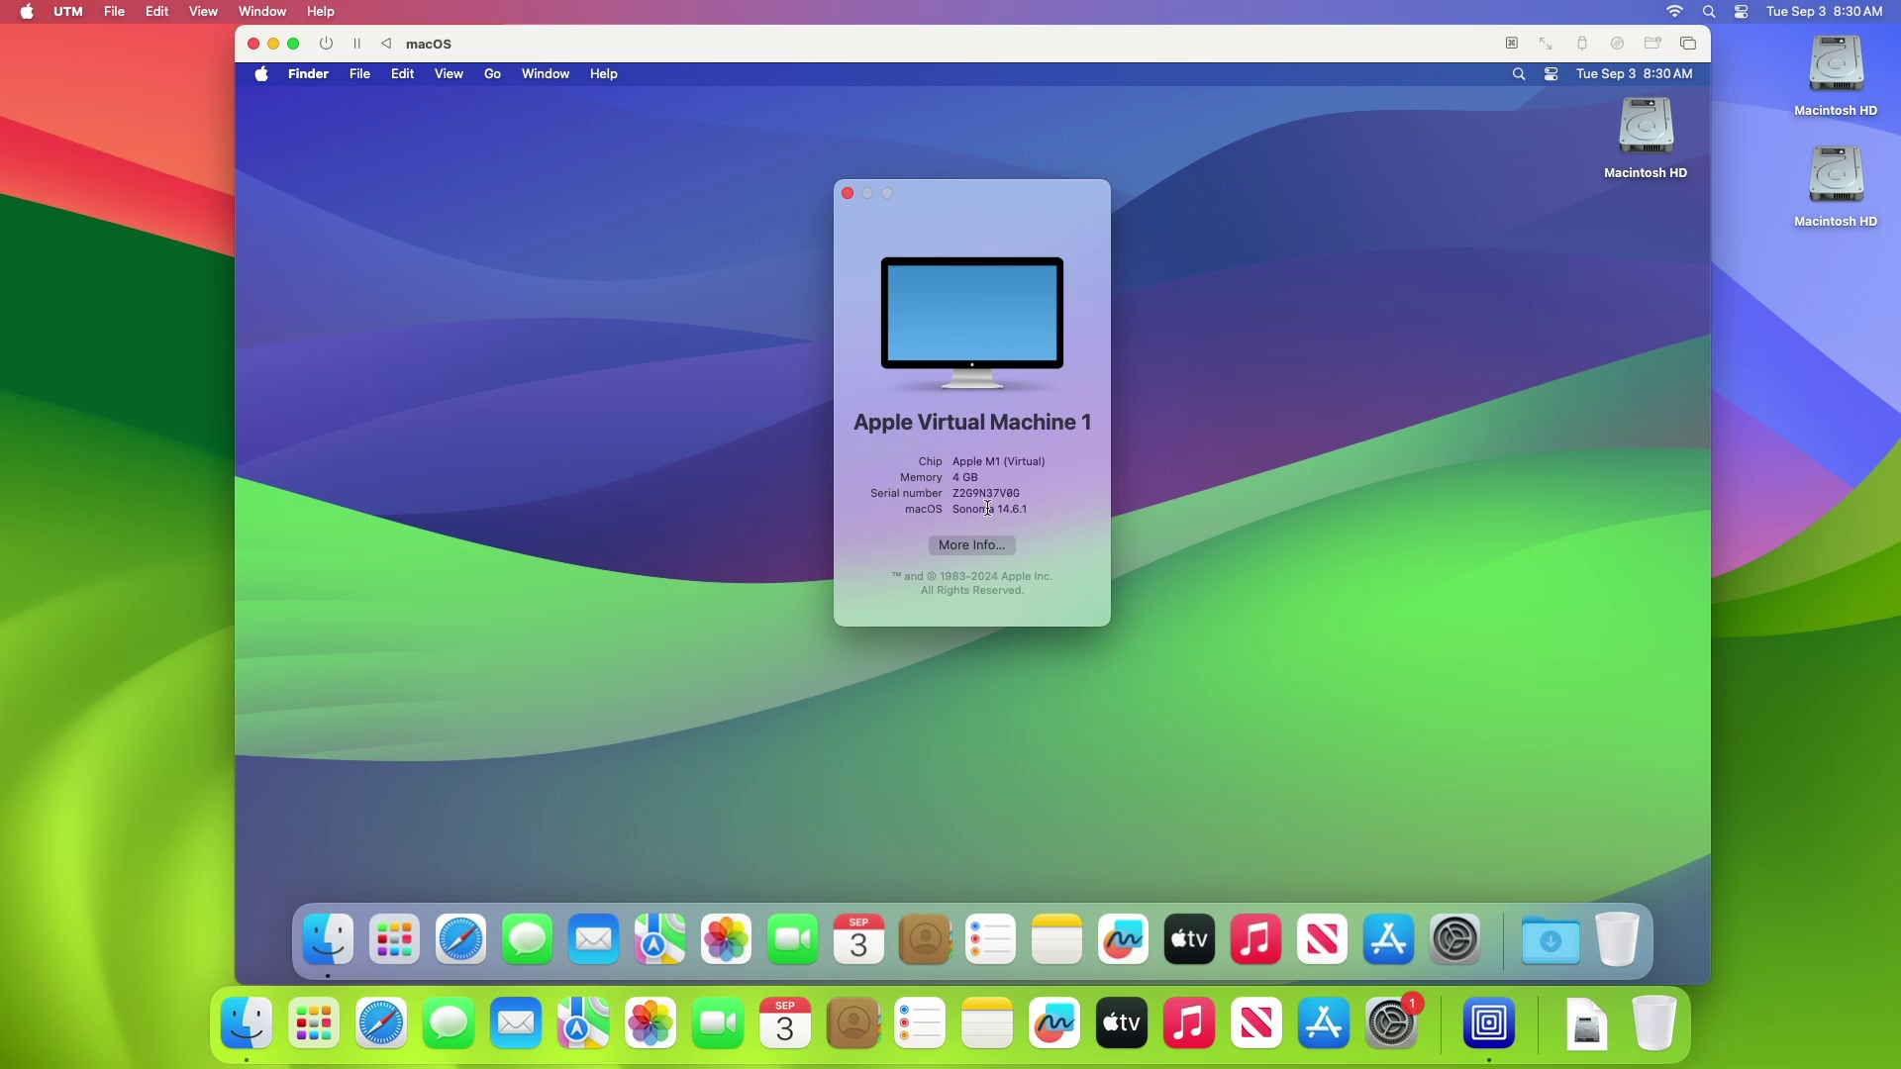
{"action": "key", "text": "super+w"}
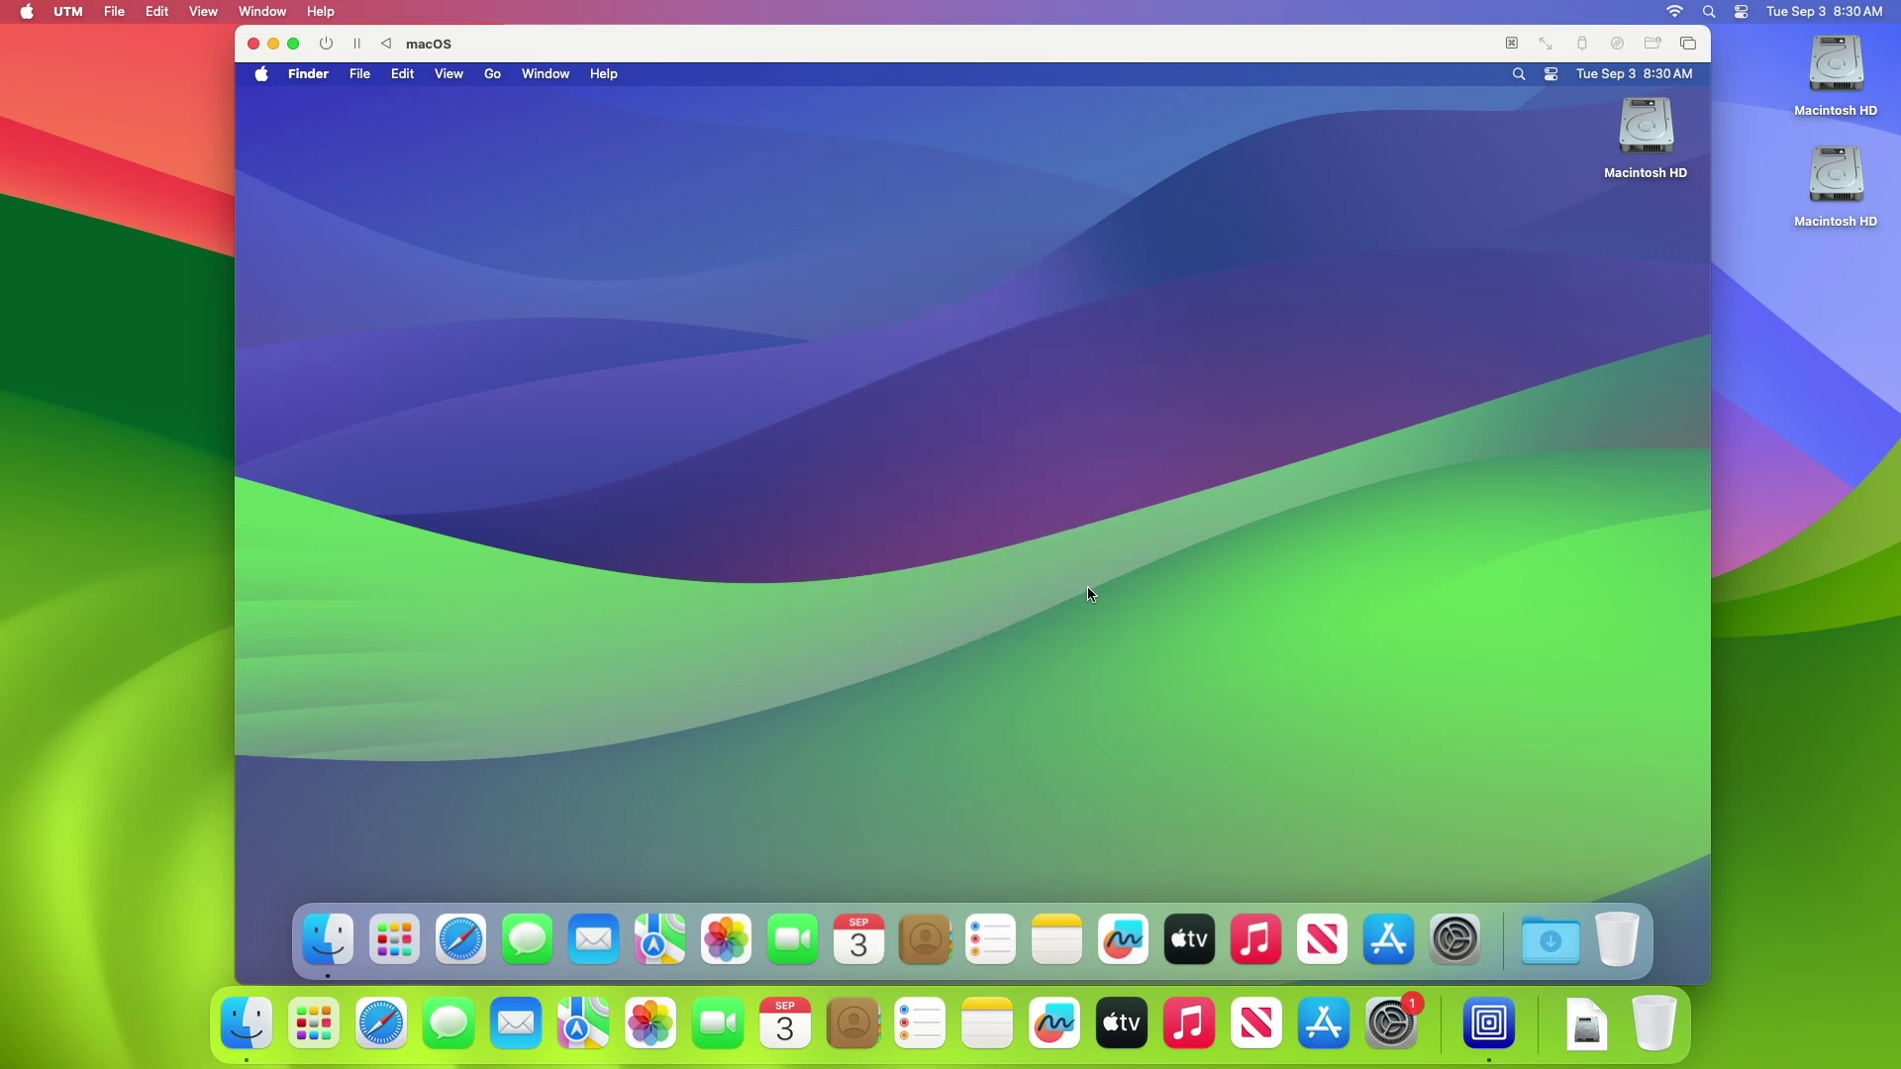
{"action": "left_click", "coordinate": [1453, 937]}
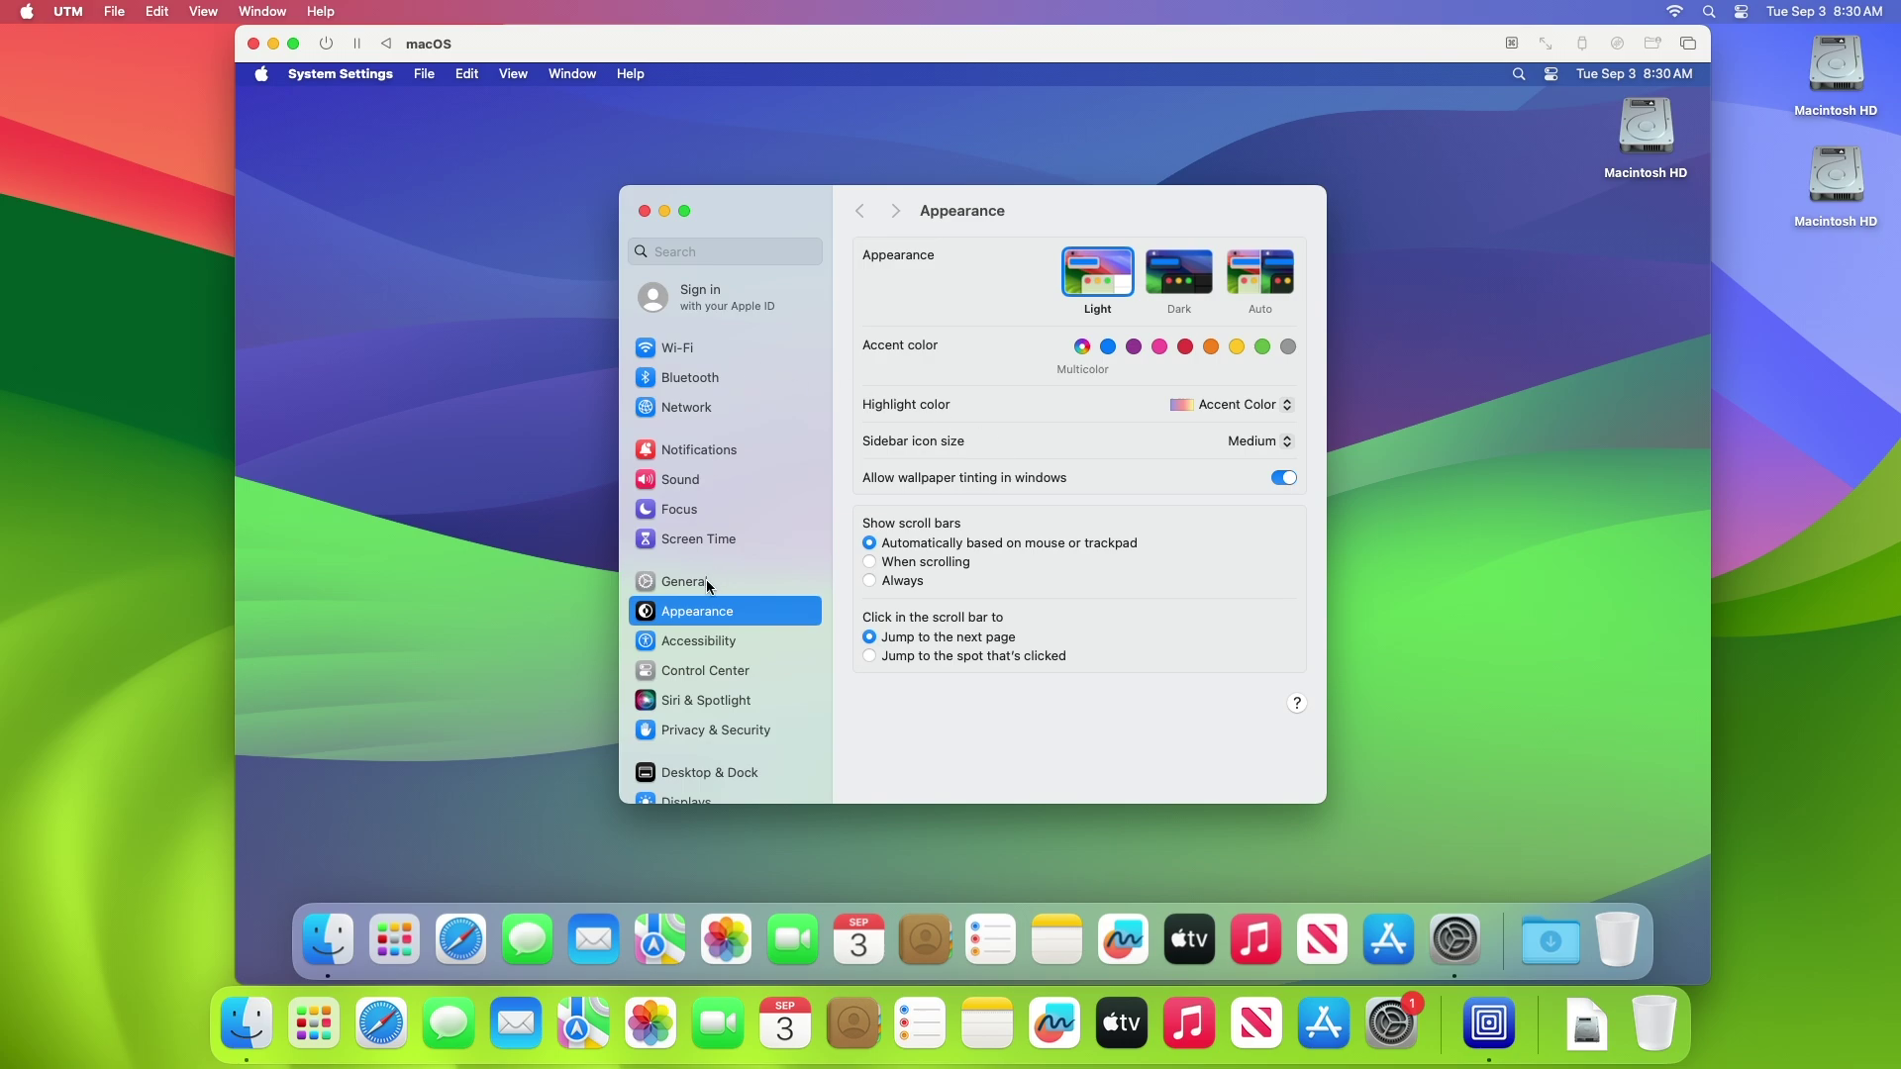
{"action": "left_click", "coordinate": [711, 582]}
{"action": "left_click", "coordinate": [960, 302]}
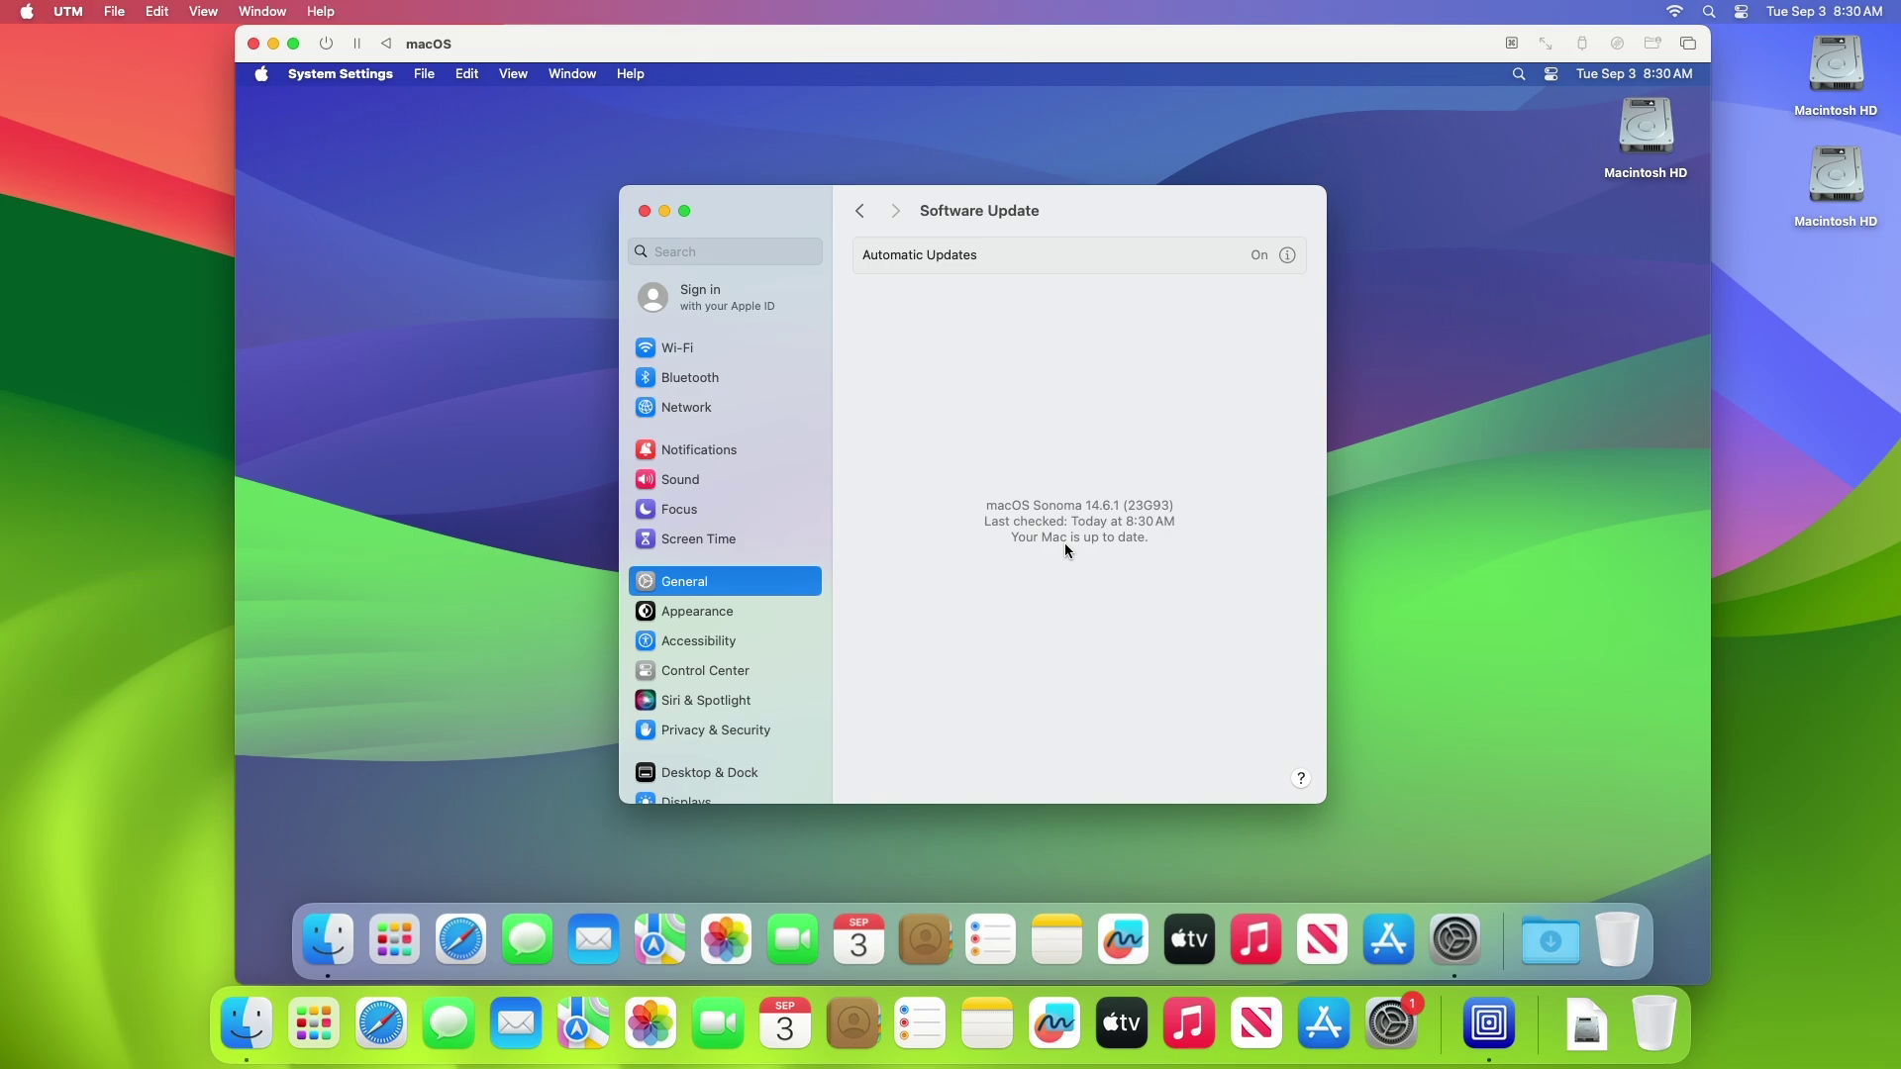
{"action": "key", "text": "super+q"}
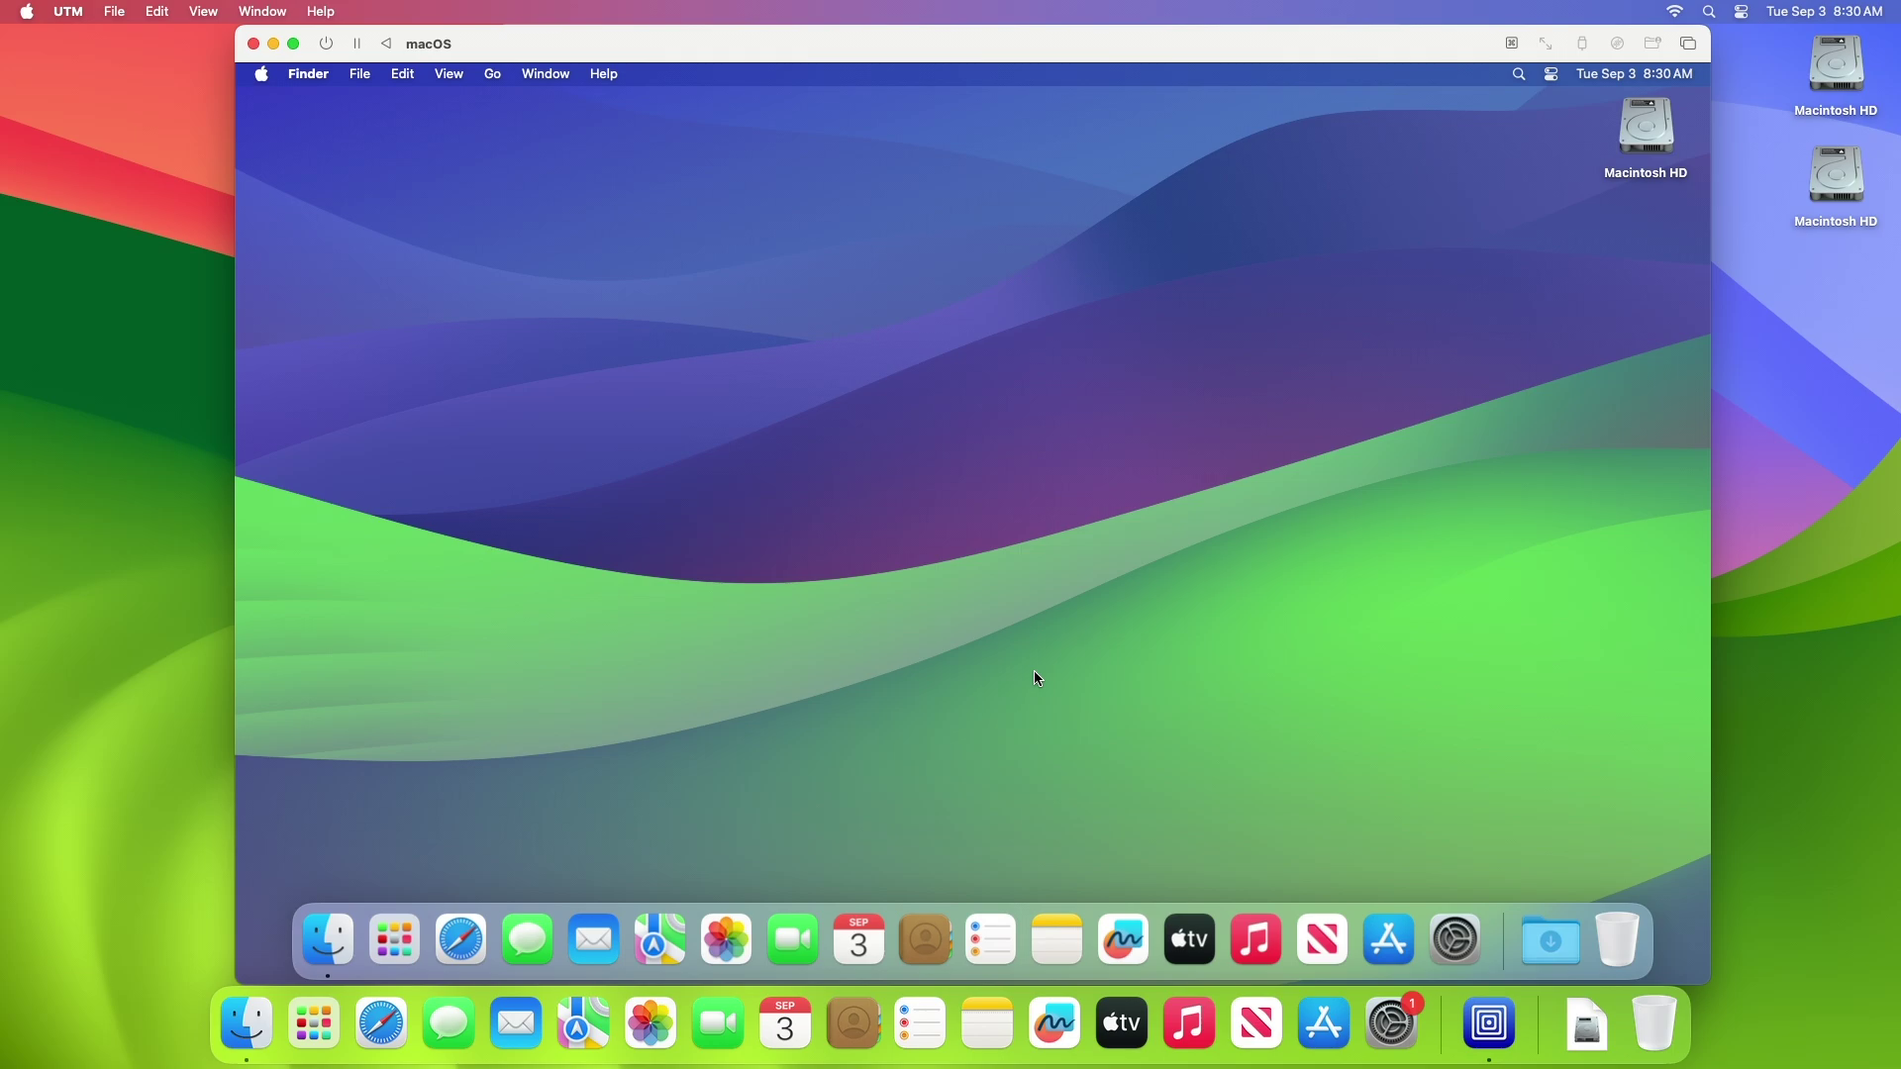
Launch Terminal from the Other folder in Launchpad
{"action": "left_click", "coordinate": [393, 937]}
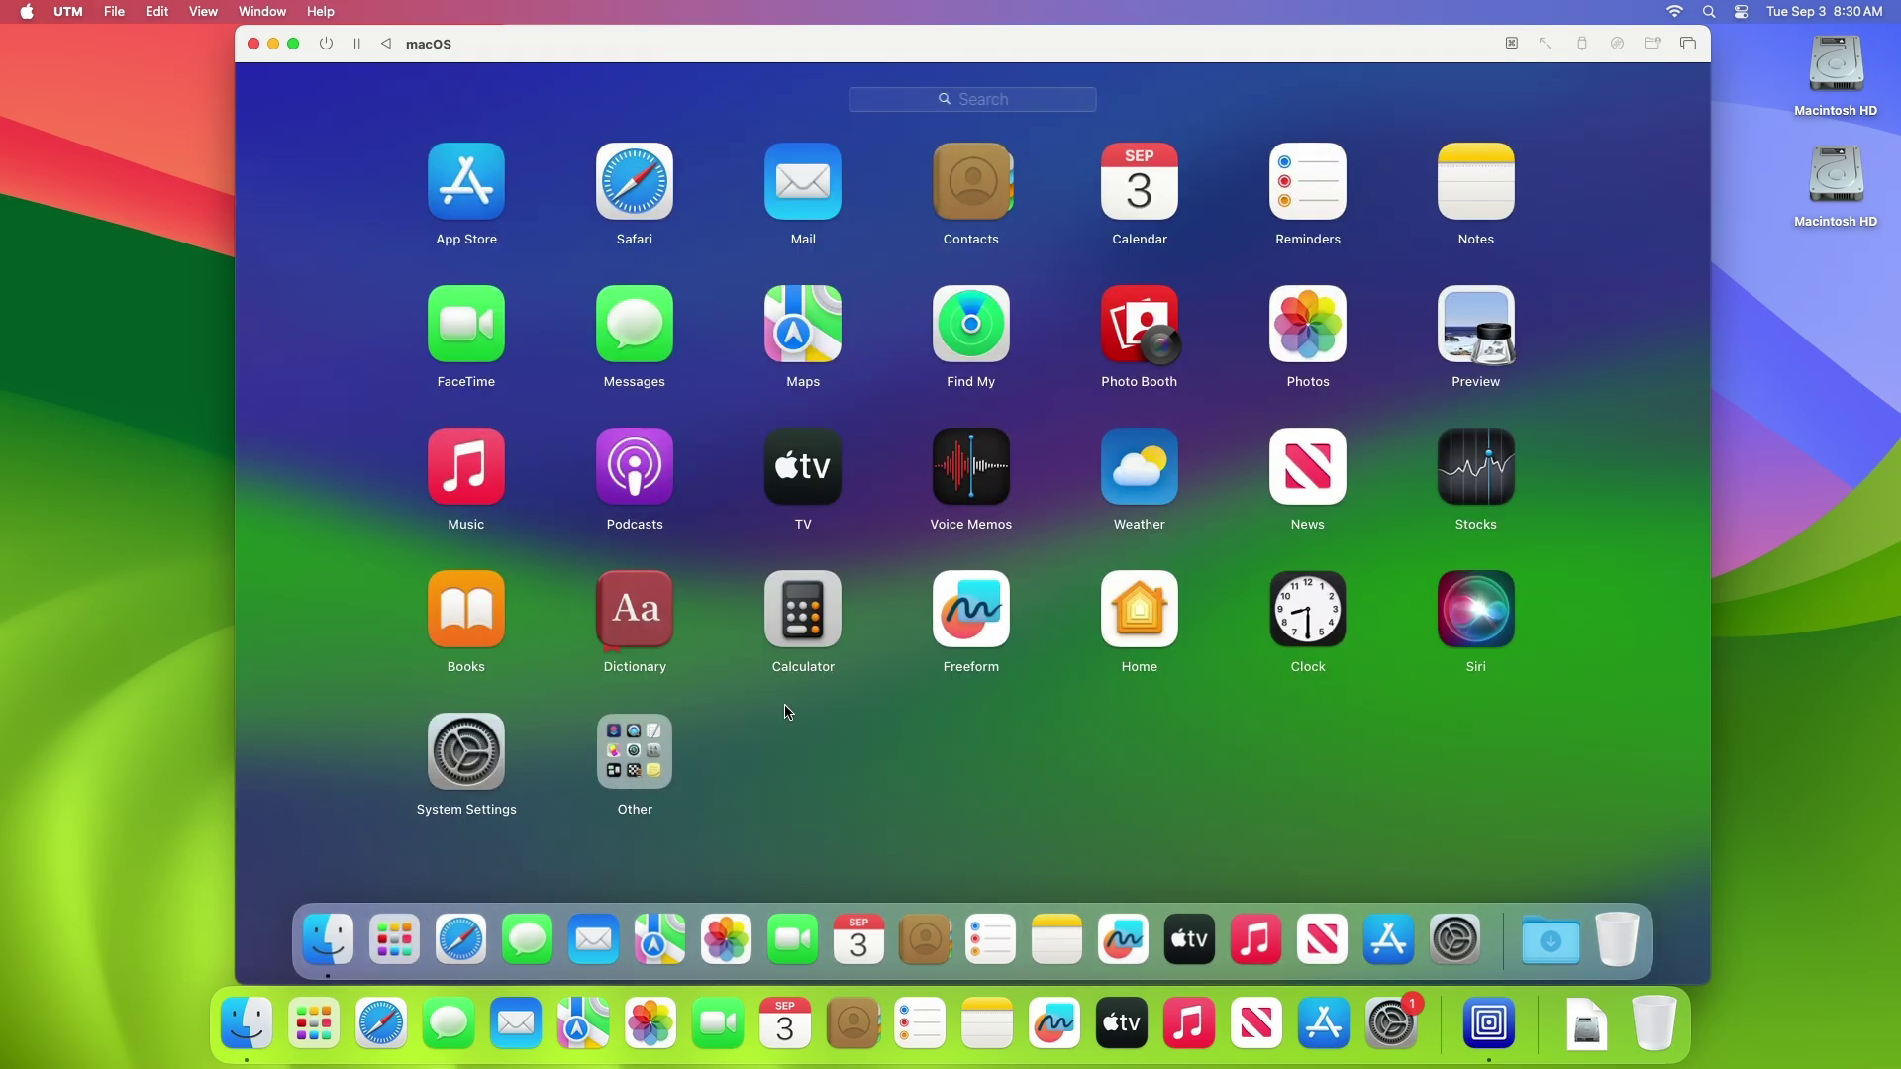
{"action": "left_click", "coordinate": [634, 754]}
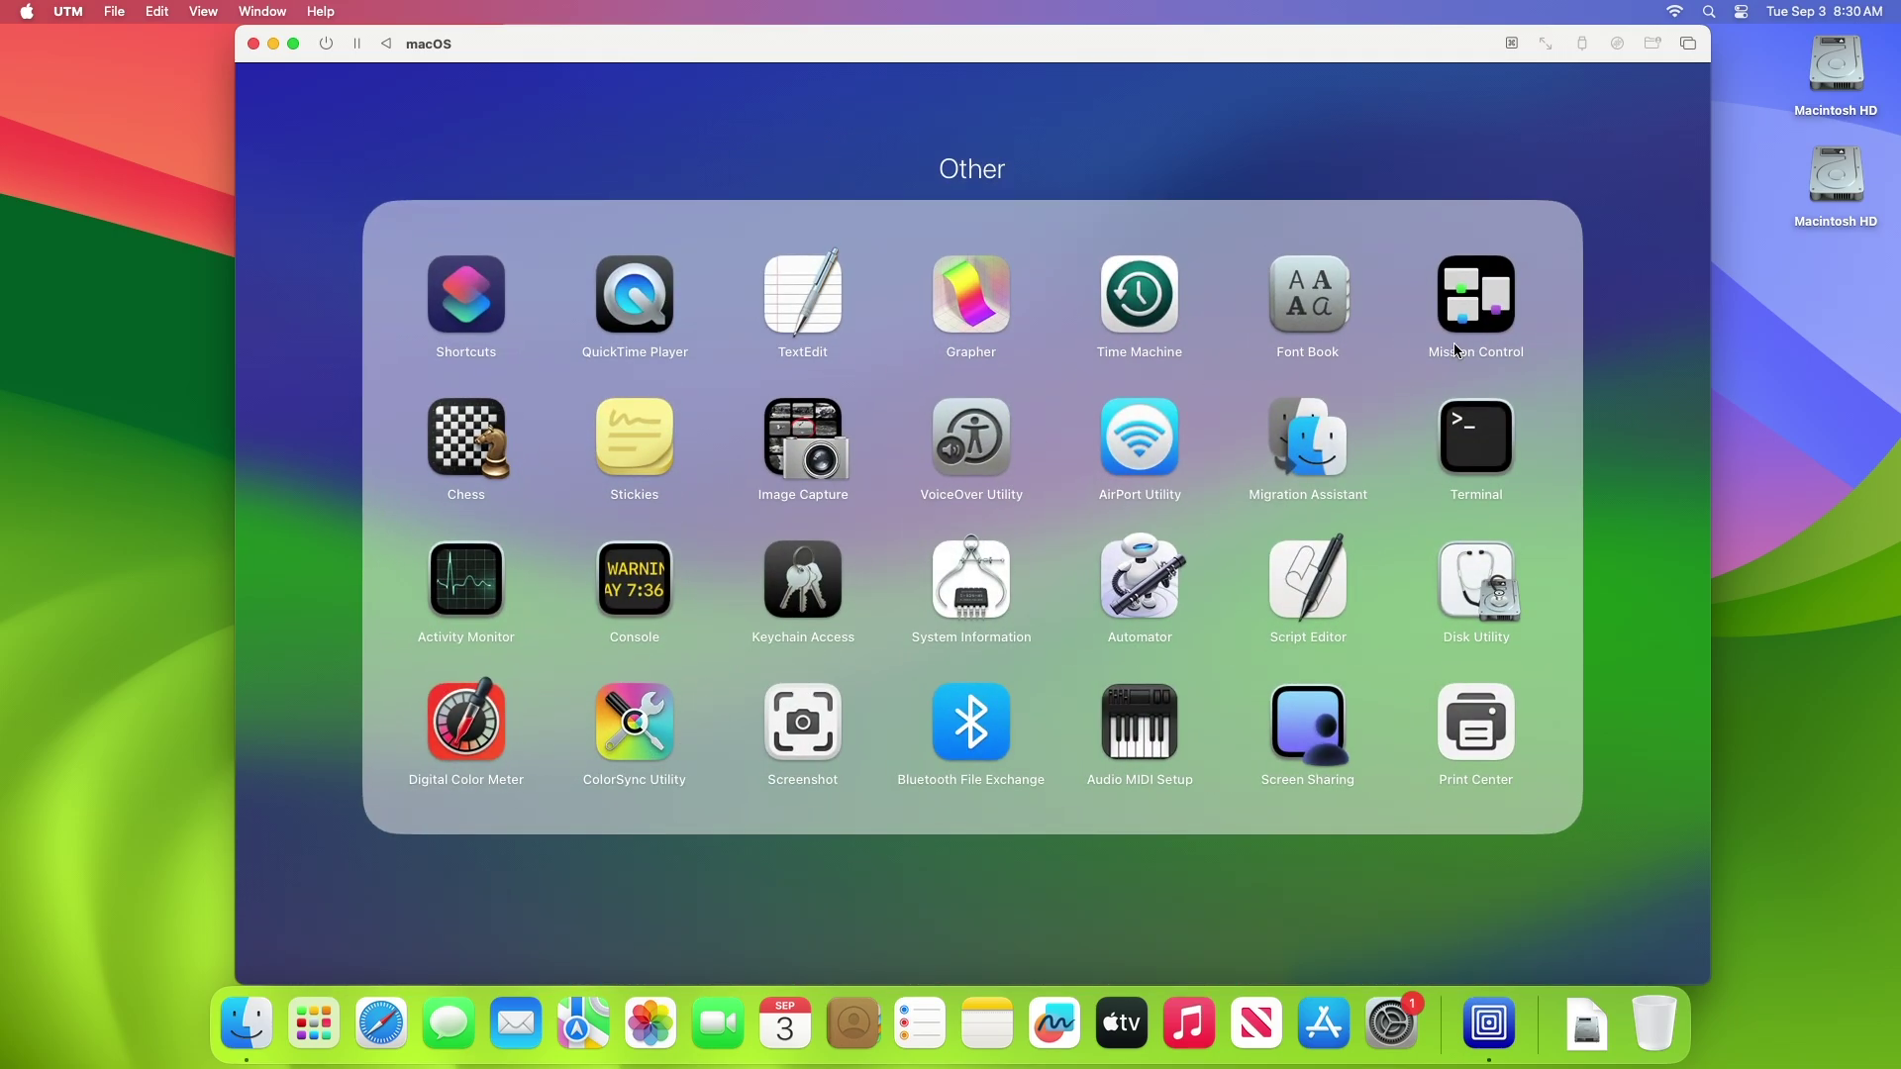
{"action": "left_click", "coordinate": [1480, 444]}
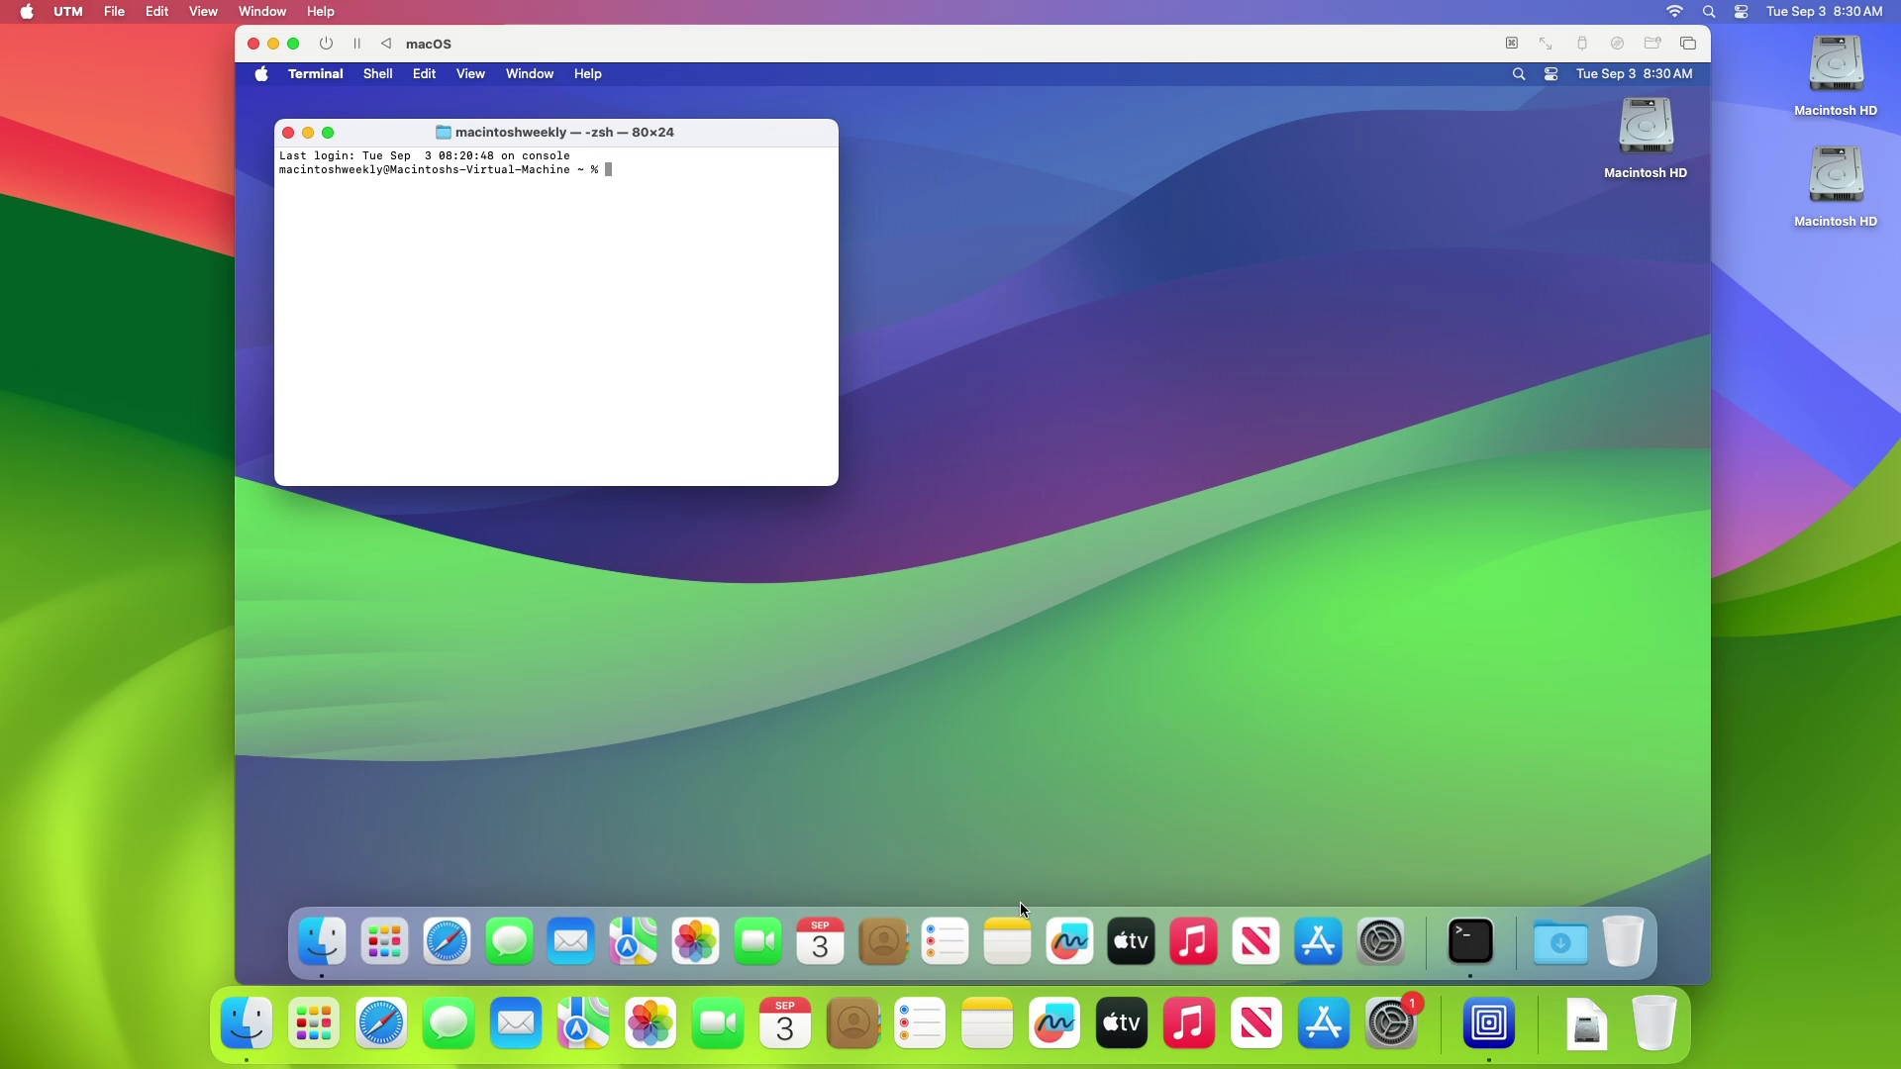
Run the note's first sudo defaults write command for the MobileAsset audience, entering the password
{"action": "left_click", "coordinate": [1008, 940]}
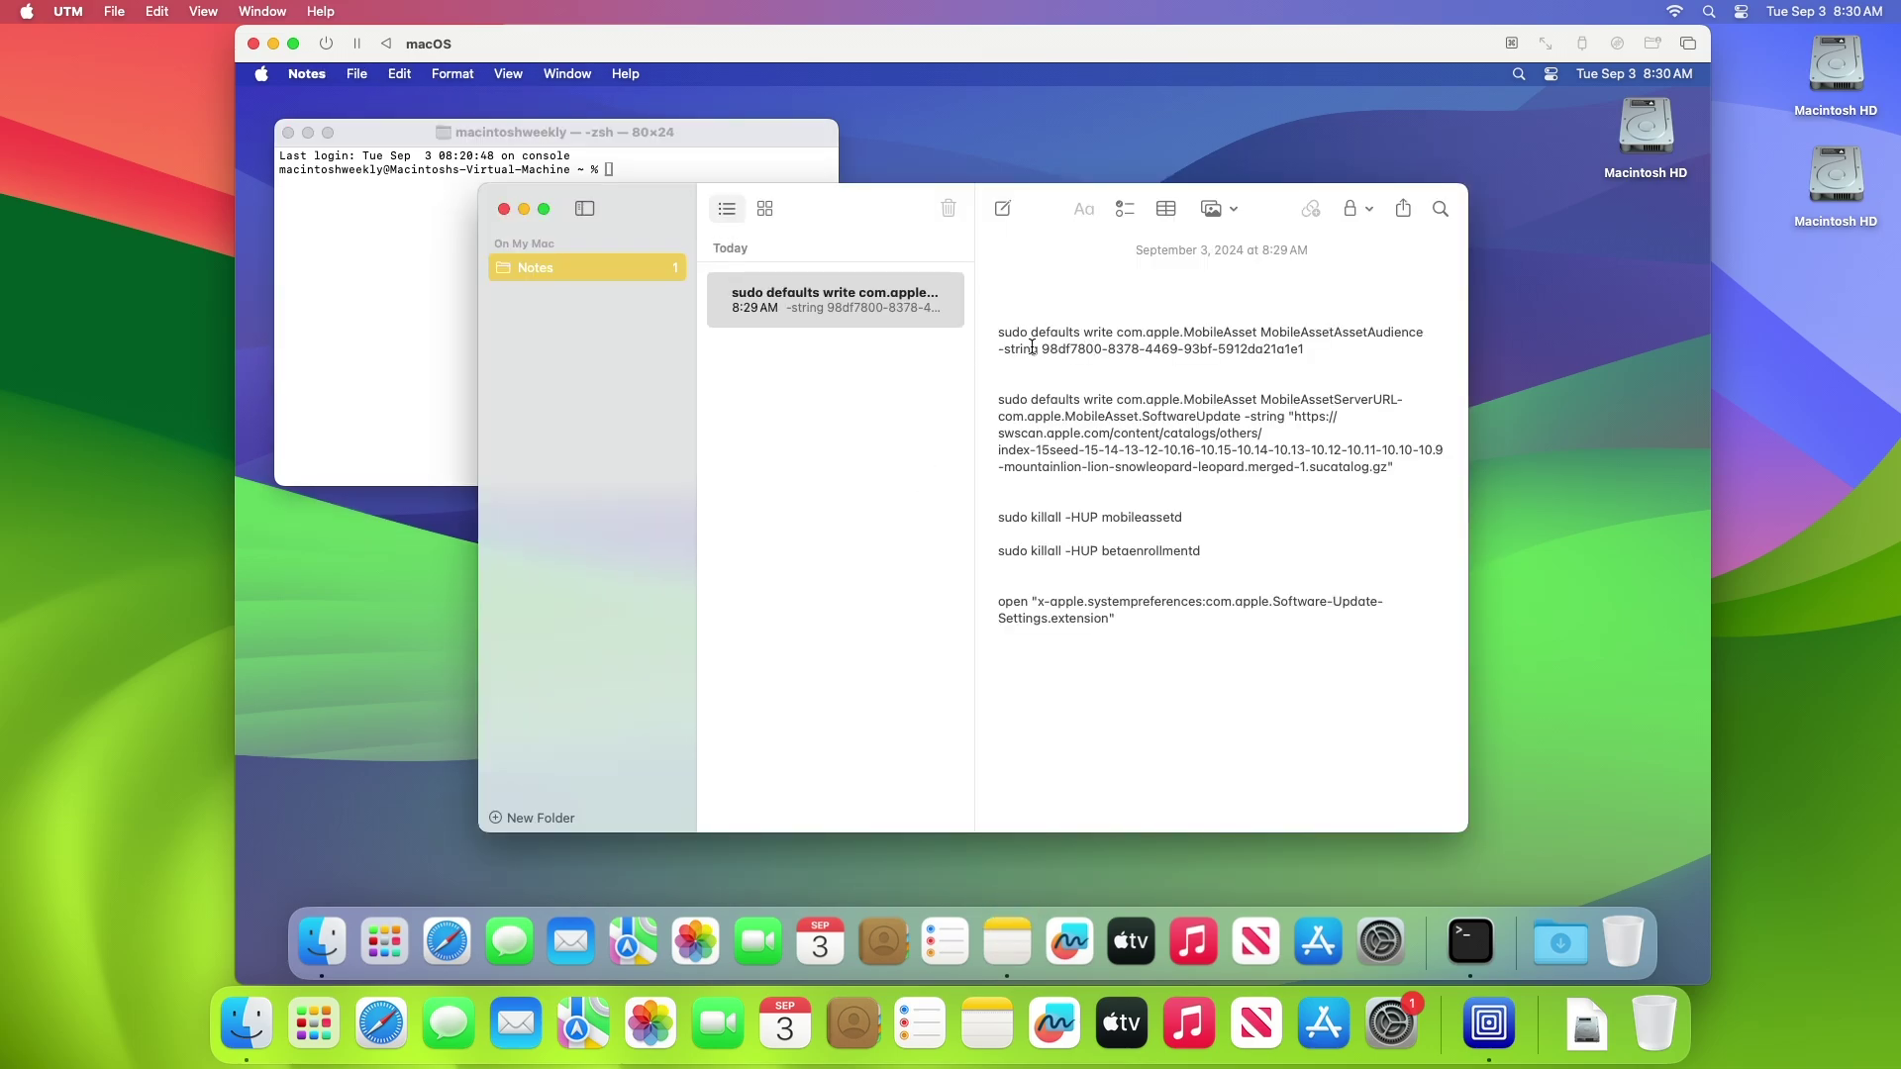
{"action": "left_click_drag", "start_coordinate": [995, 333], "coordinate": [1311, 351]}
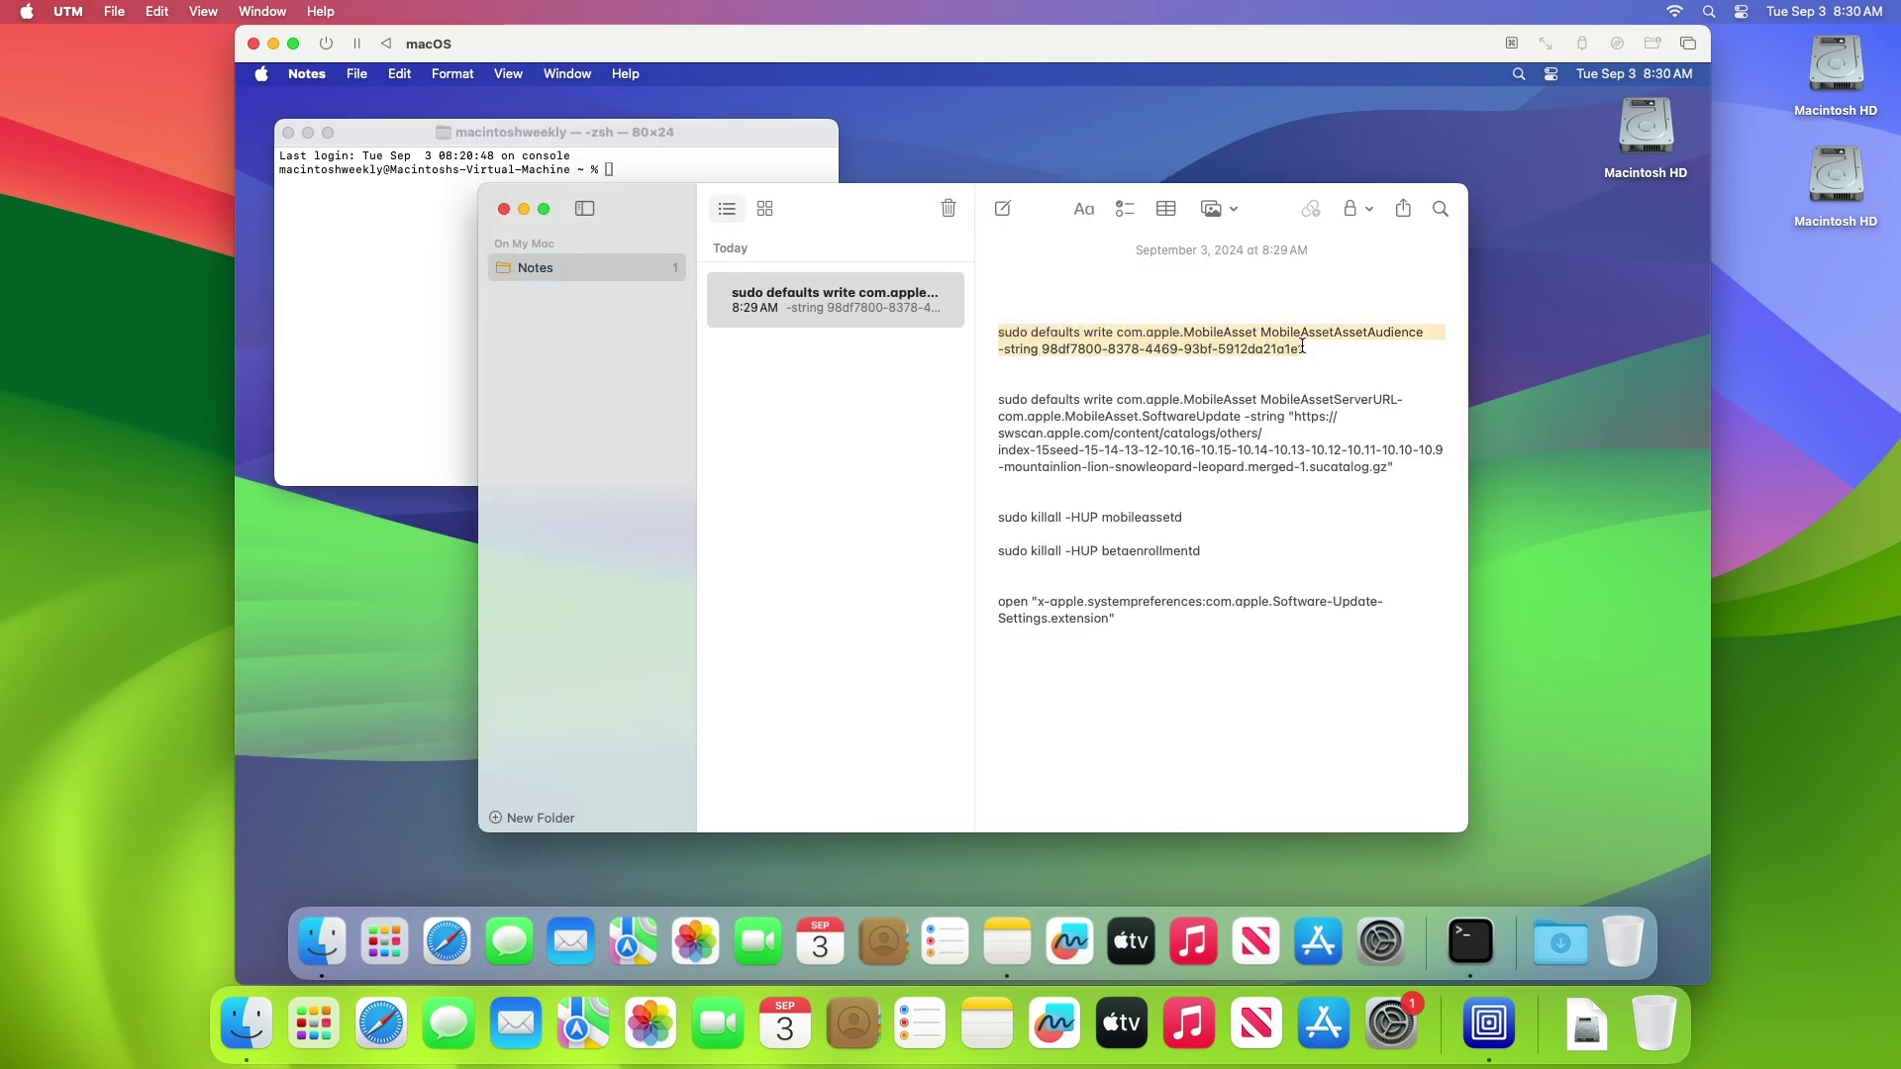
{"action": "key", "text": "super+c"}
{"action": "left_click", "coordinate": [349, 356]}
{"action": "key", "text": "super+v"}
{"action": "key", "text": "Return"}
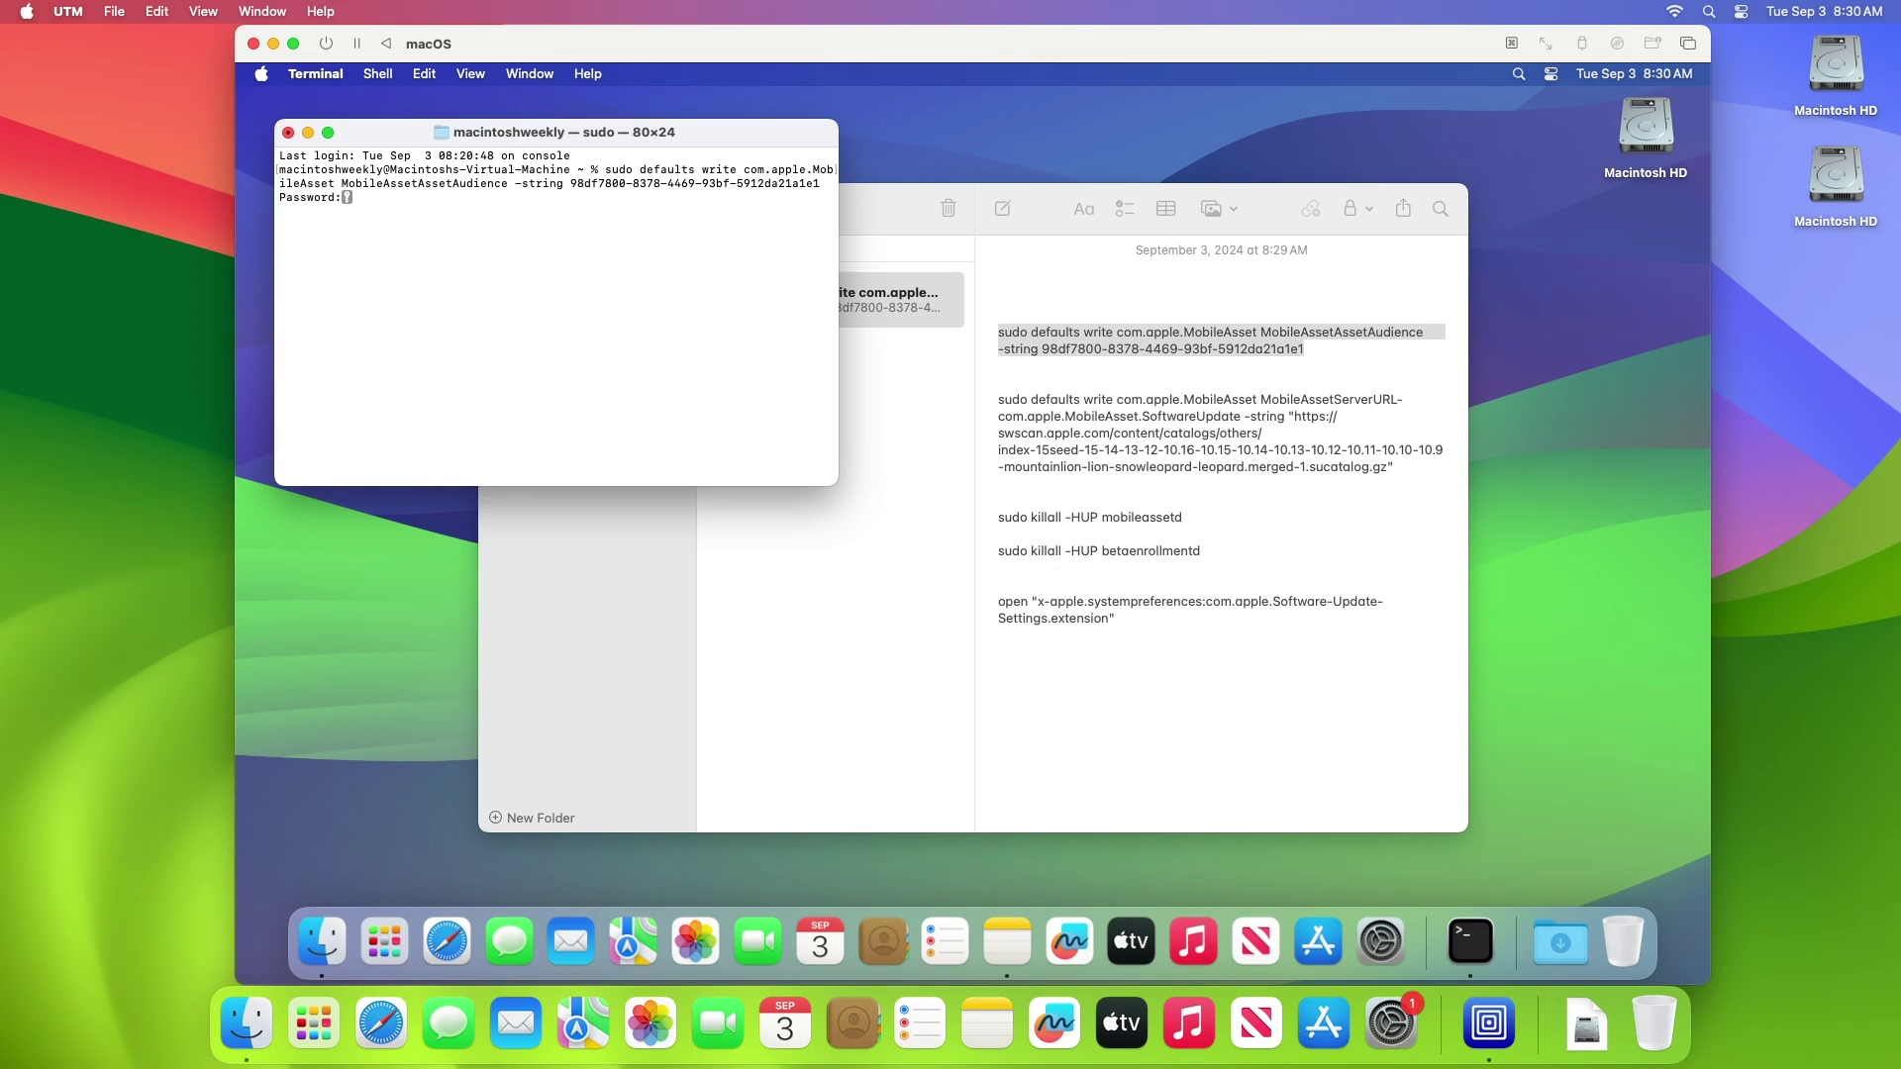
{"action": "key", "text": "Return"}
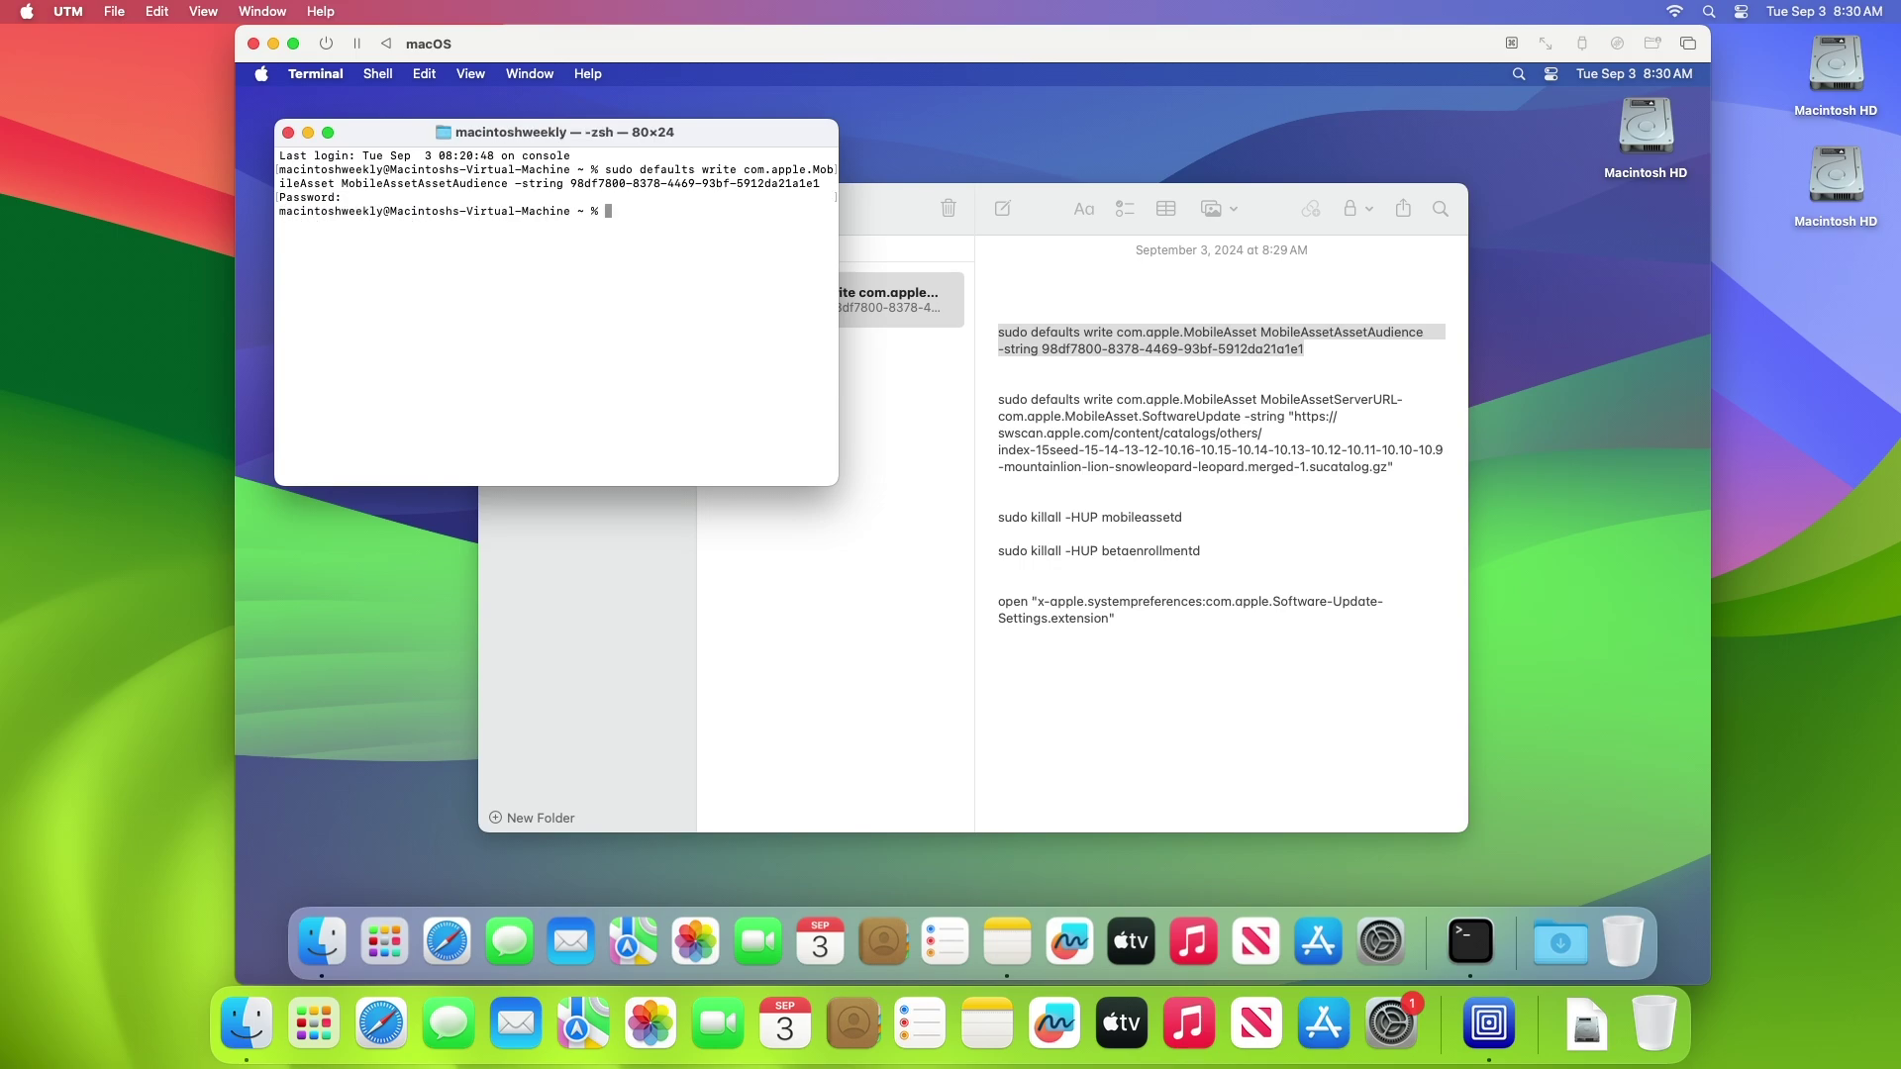
Run the note's MobileAssetServerURL defaults write command in Terminal
{"action": "left_click", "coordinate": [1000, 401]}
{"action": "left_click_drag", "start_coordinate": [999, 401], "coordinate": [1400, 466]}
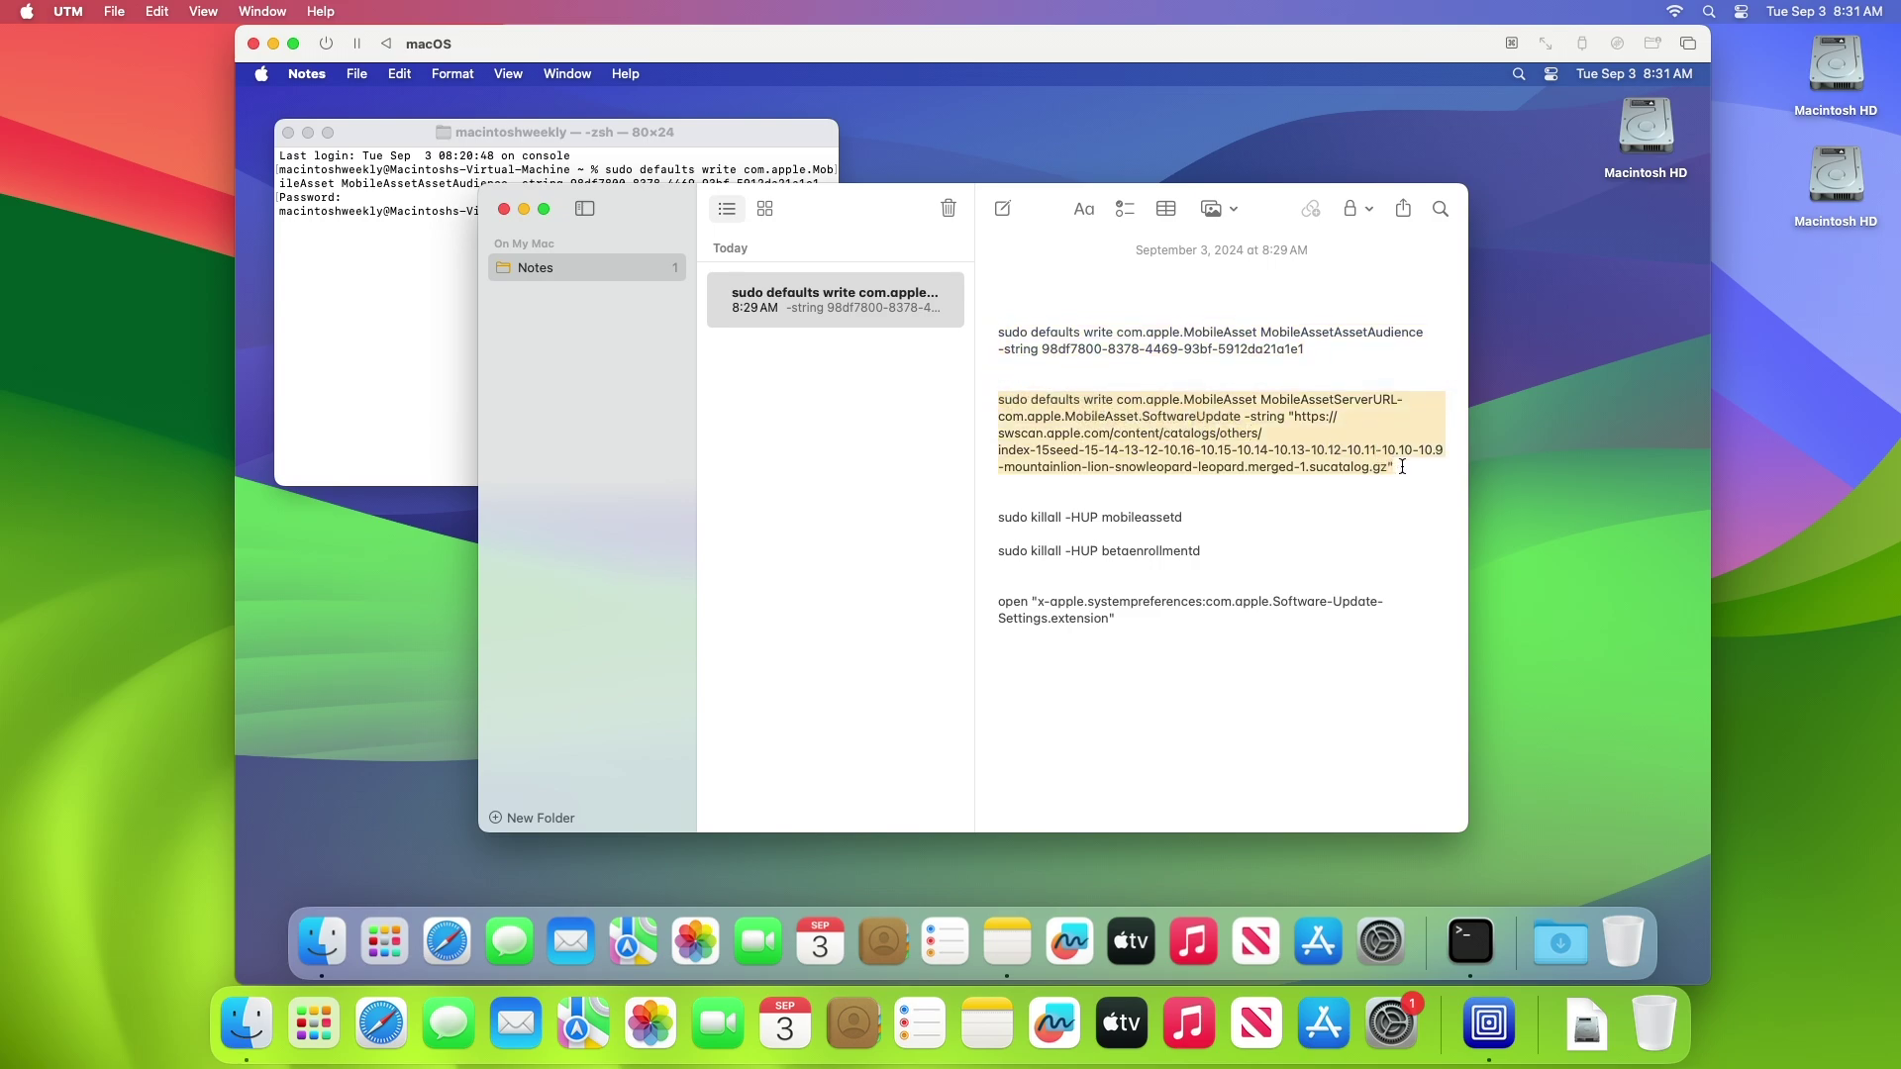
{"action": "key", "text": "super+c"}
{"action": "left_click", "coordinate": [352, 392]}
{"action": "key", "text": "super+v"}
{"action": "key", "text": "Return"}
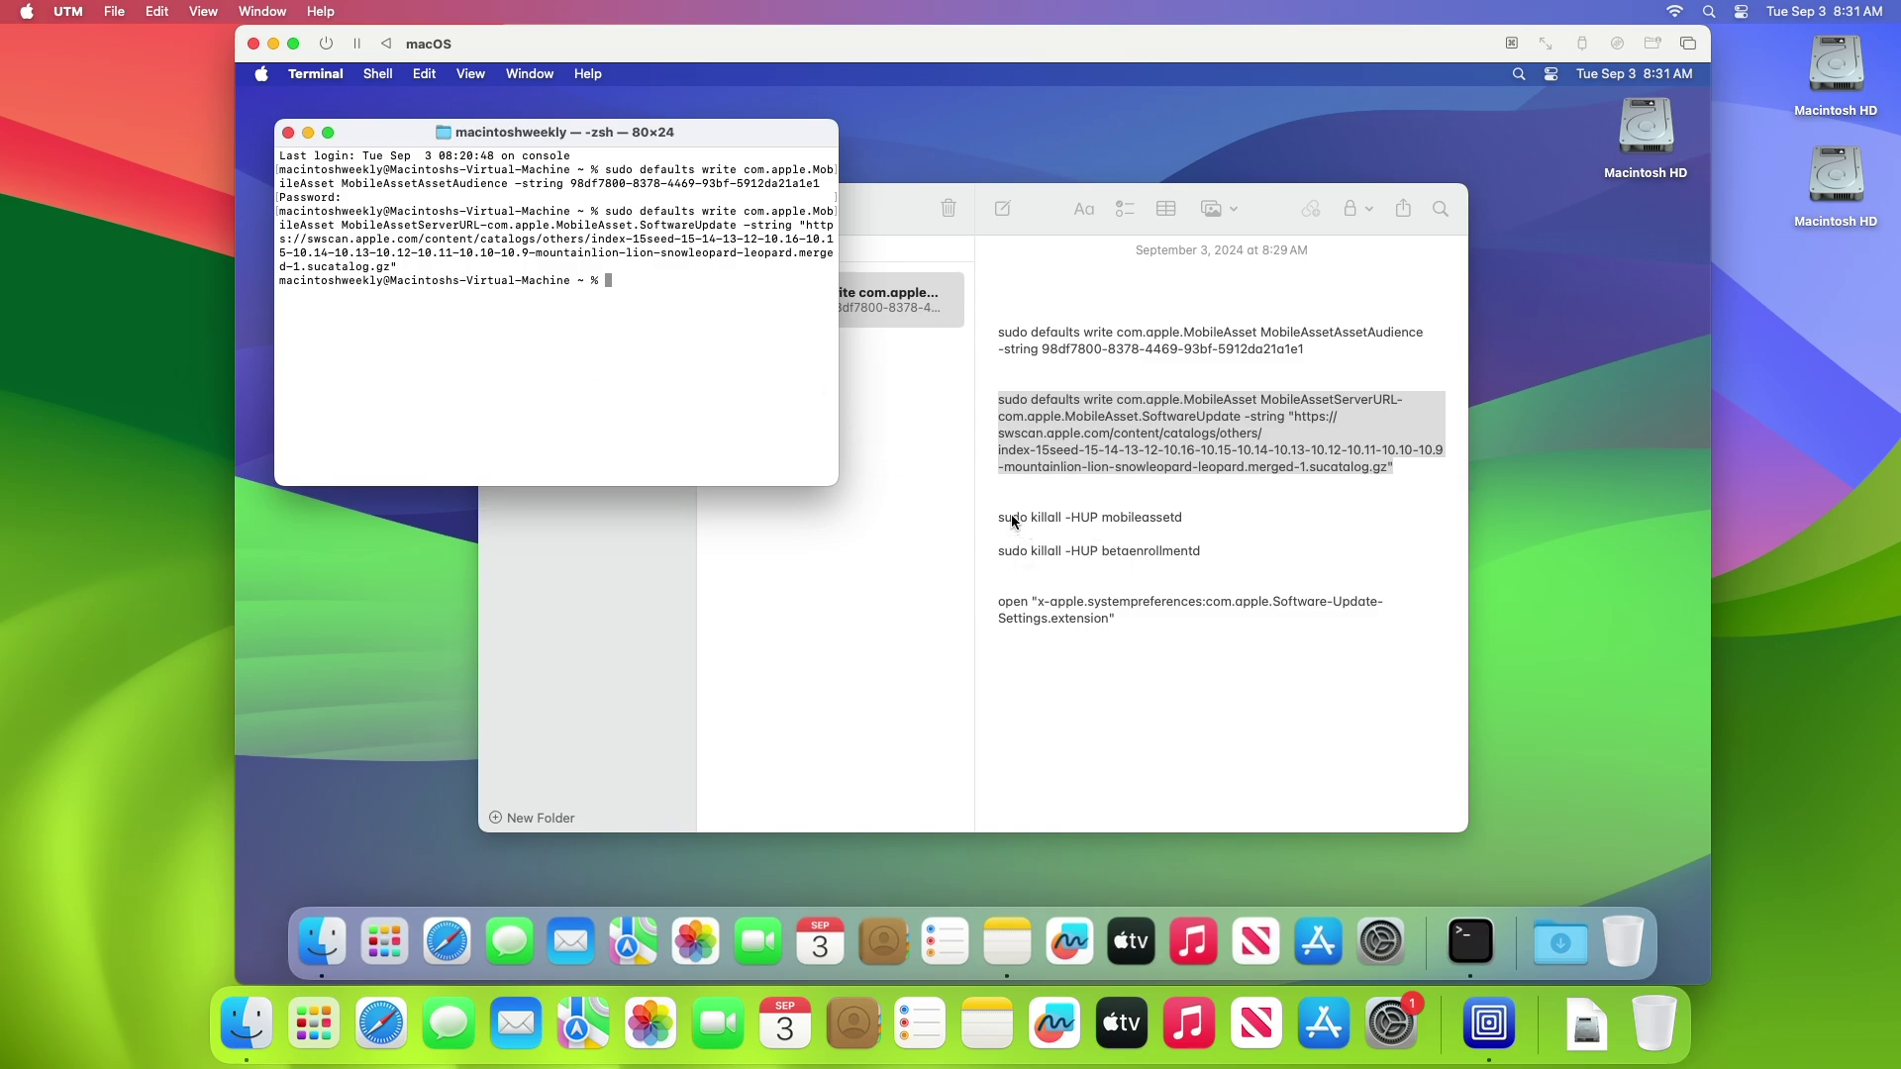
Run sudo killall -HUP for mobileassetd and then betaenrollmentd
{"action": "left_click_drag", "start_coordinate": [998, 517], "coordinate": [1182, 517]}
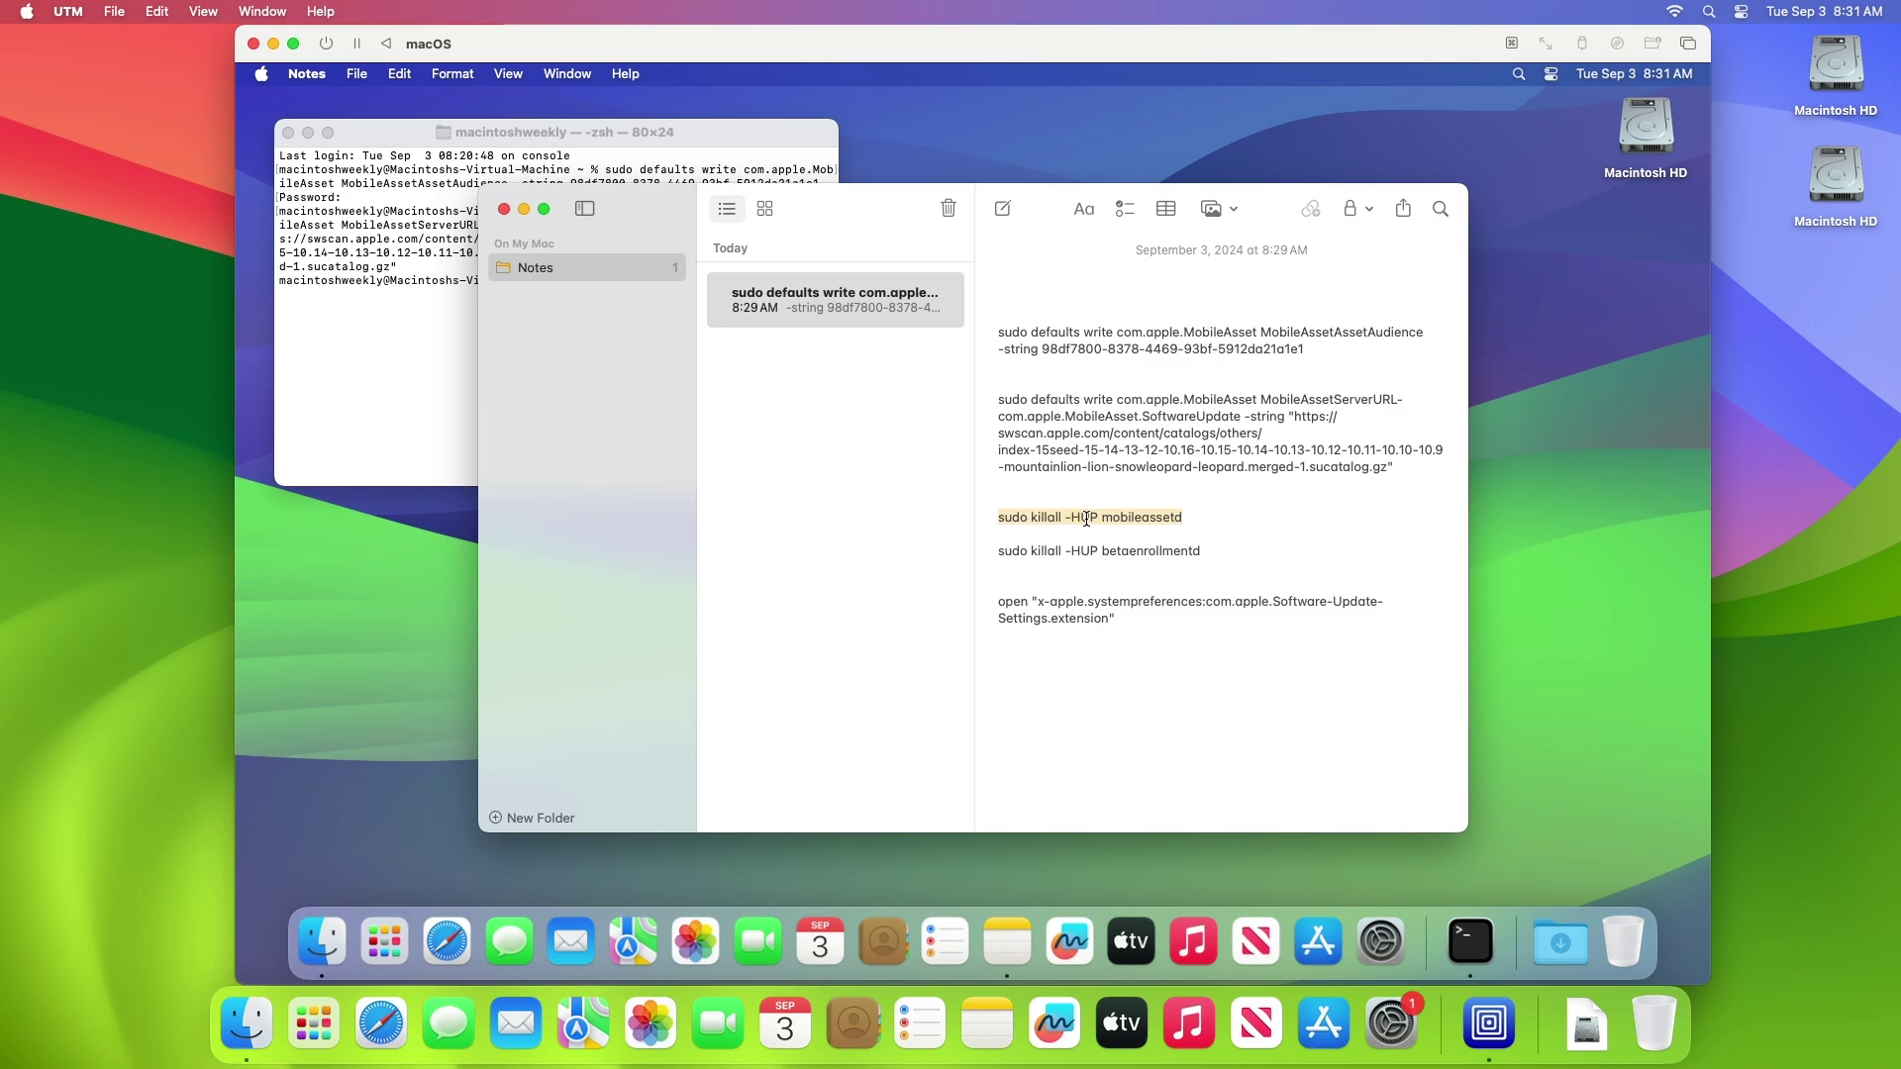
{"action": "left_click", "coordinate": [349, 407]}
{"action": "key", "text": "super+v"}
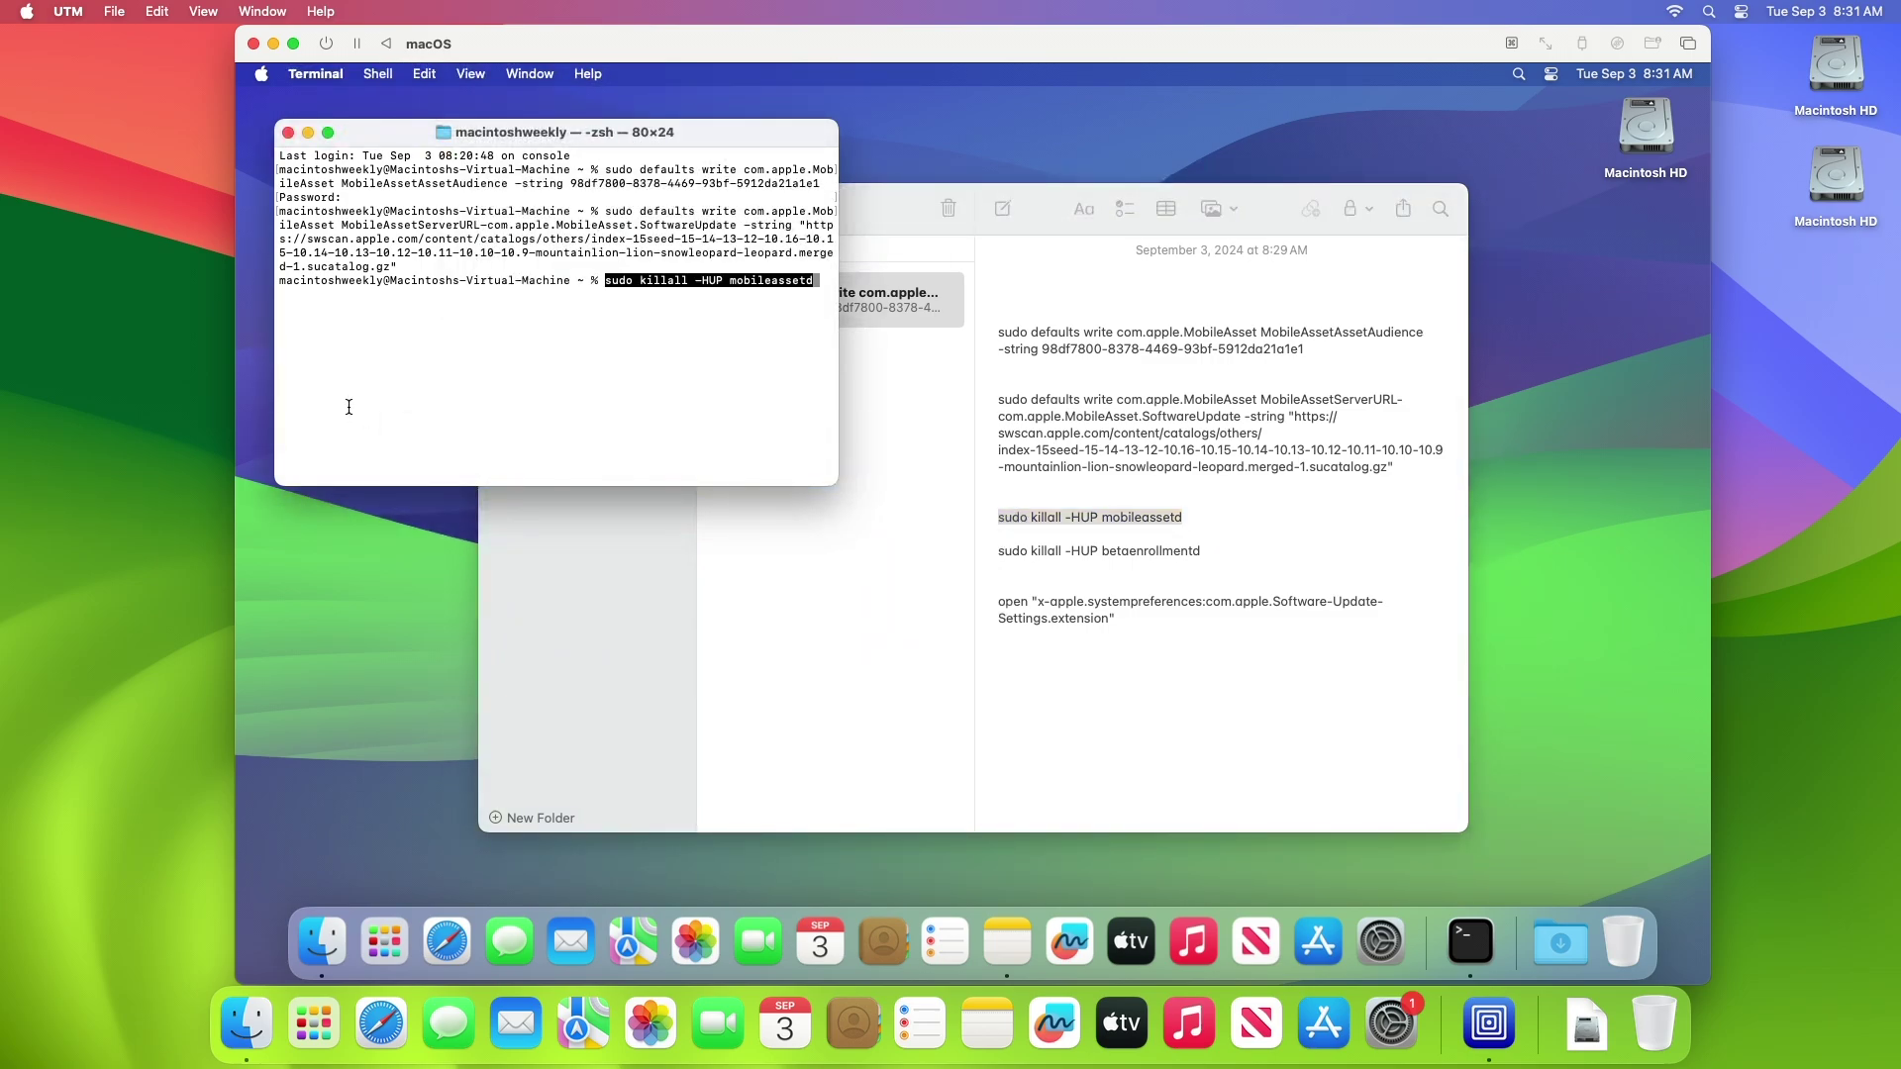
{"action": "key", "text": "Return"}
{"action": "left_click", "coordinate": [1002, 556]}
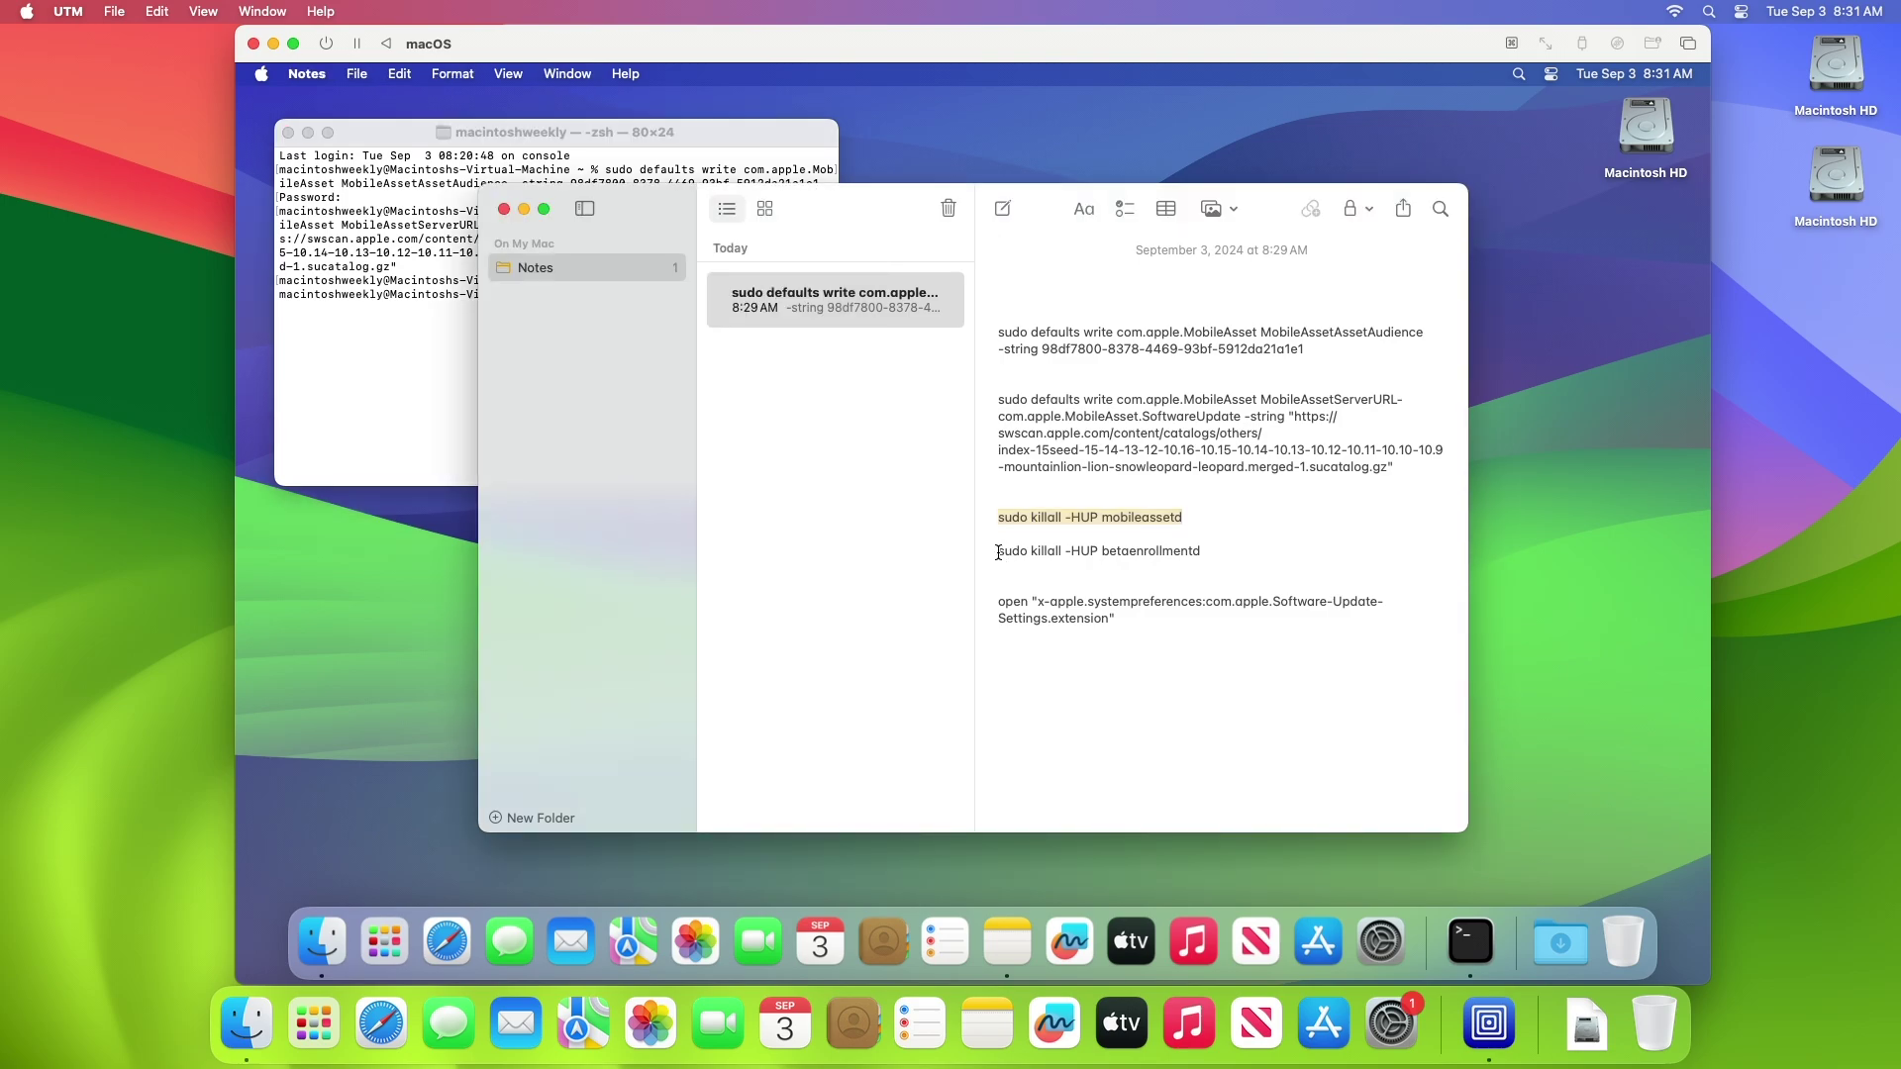
{"action": "left_click_drag", "start_coordinate": [998, 552], "coordinate": [1200, 551]}
{"action": "key", "text": "super+c"}
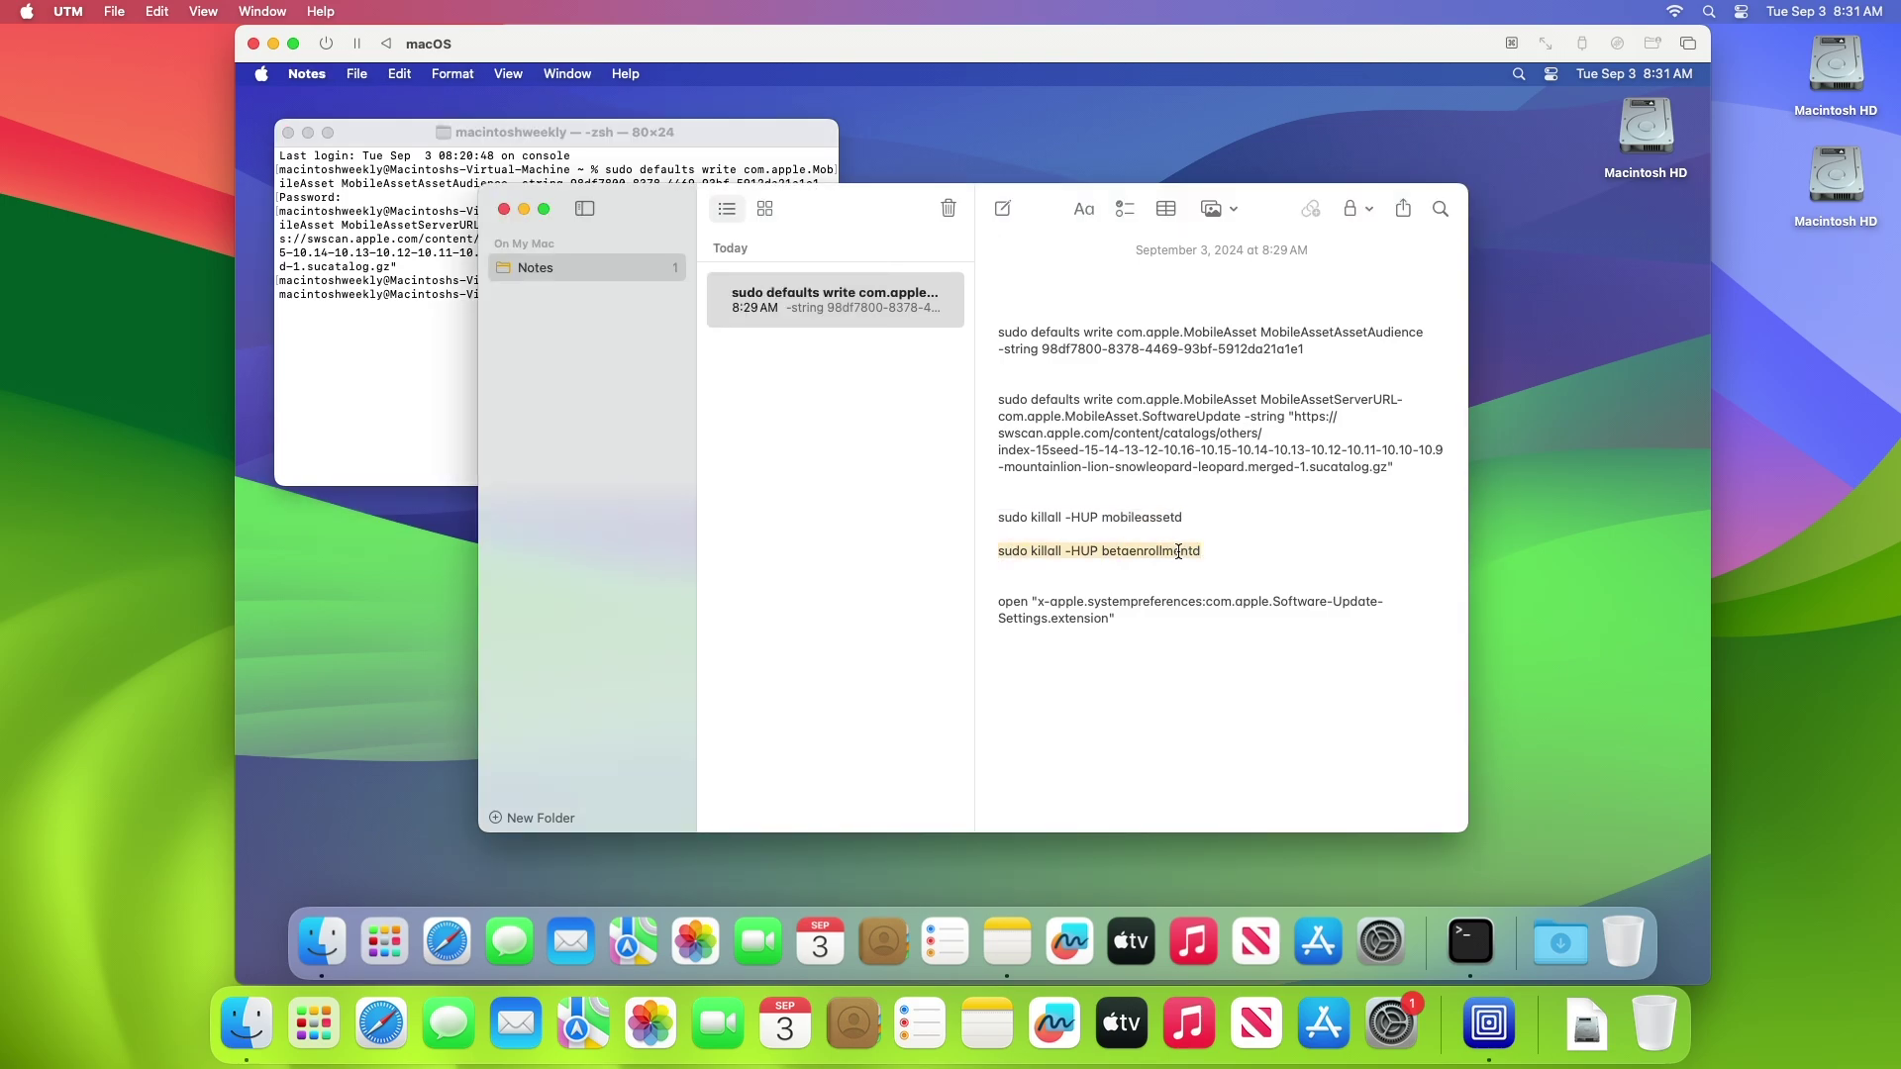
{"action": "left_click", "coordinate": [423, 426]}
{"action": "key", "text": "super+v"}
{"action": "key", "text": "Return"}
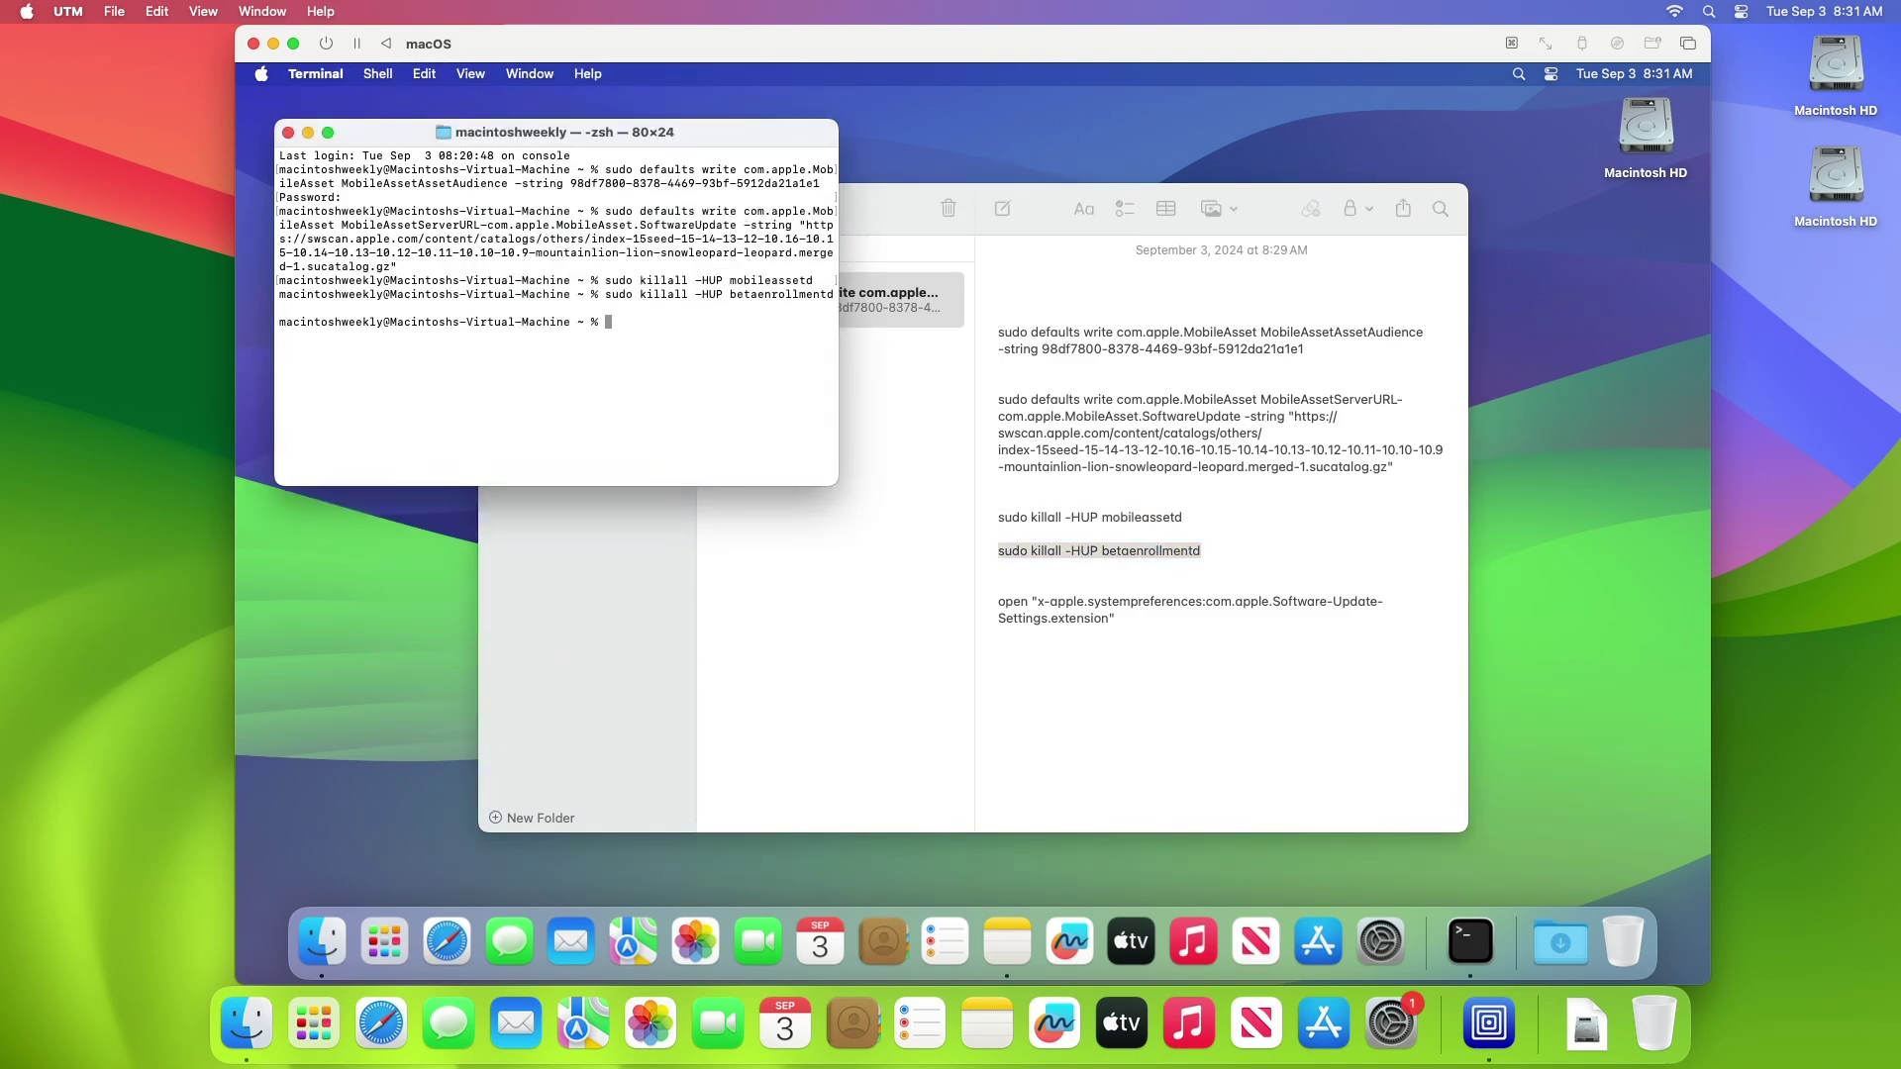
Run the open x-apple.systempreferences command to show Software Update offering Sequoia 15 Beta 8
{"action": "left_click", "coordinate": [1021, 603]}
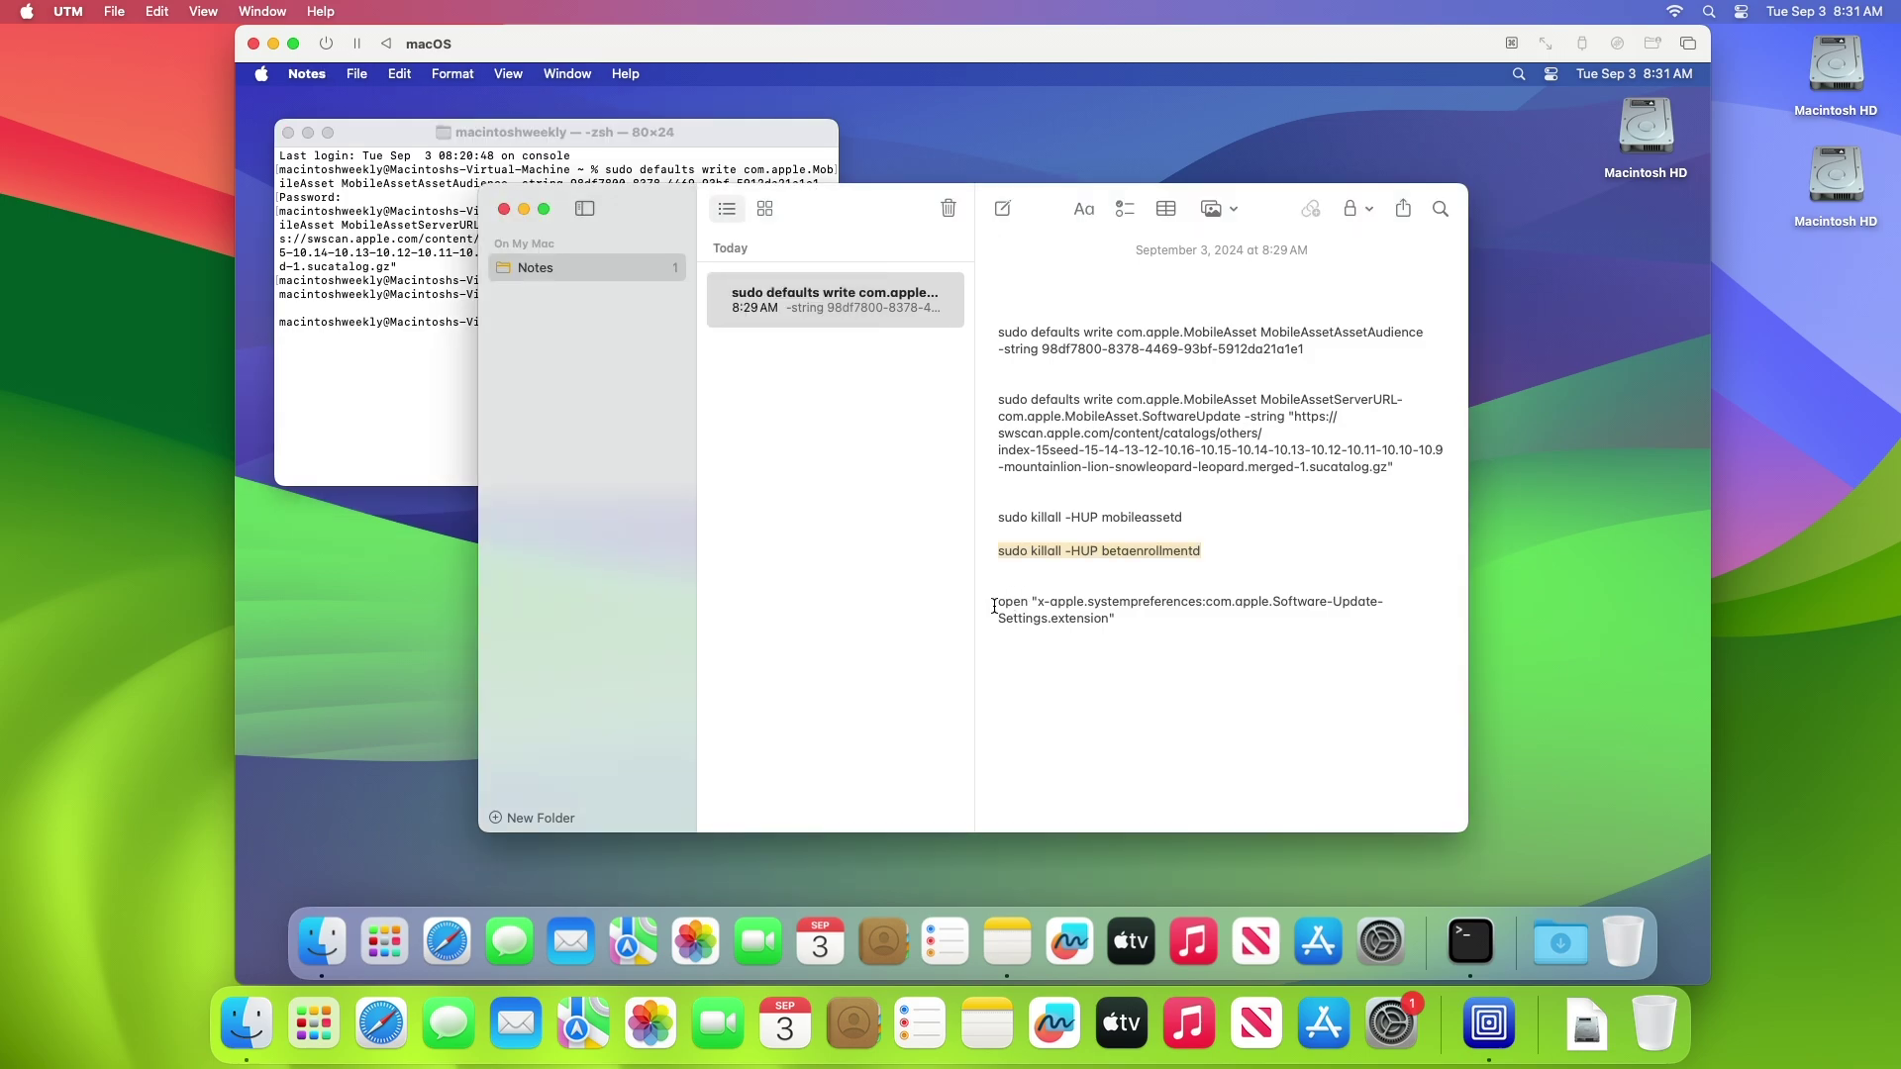
{"action": "left_click_drag", "start_coordinate": [995, 604], "coordinate": [1119, 615]}
{"action": "key", "text": "super+c"}
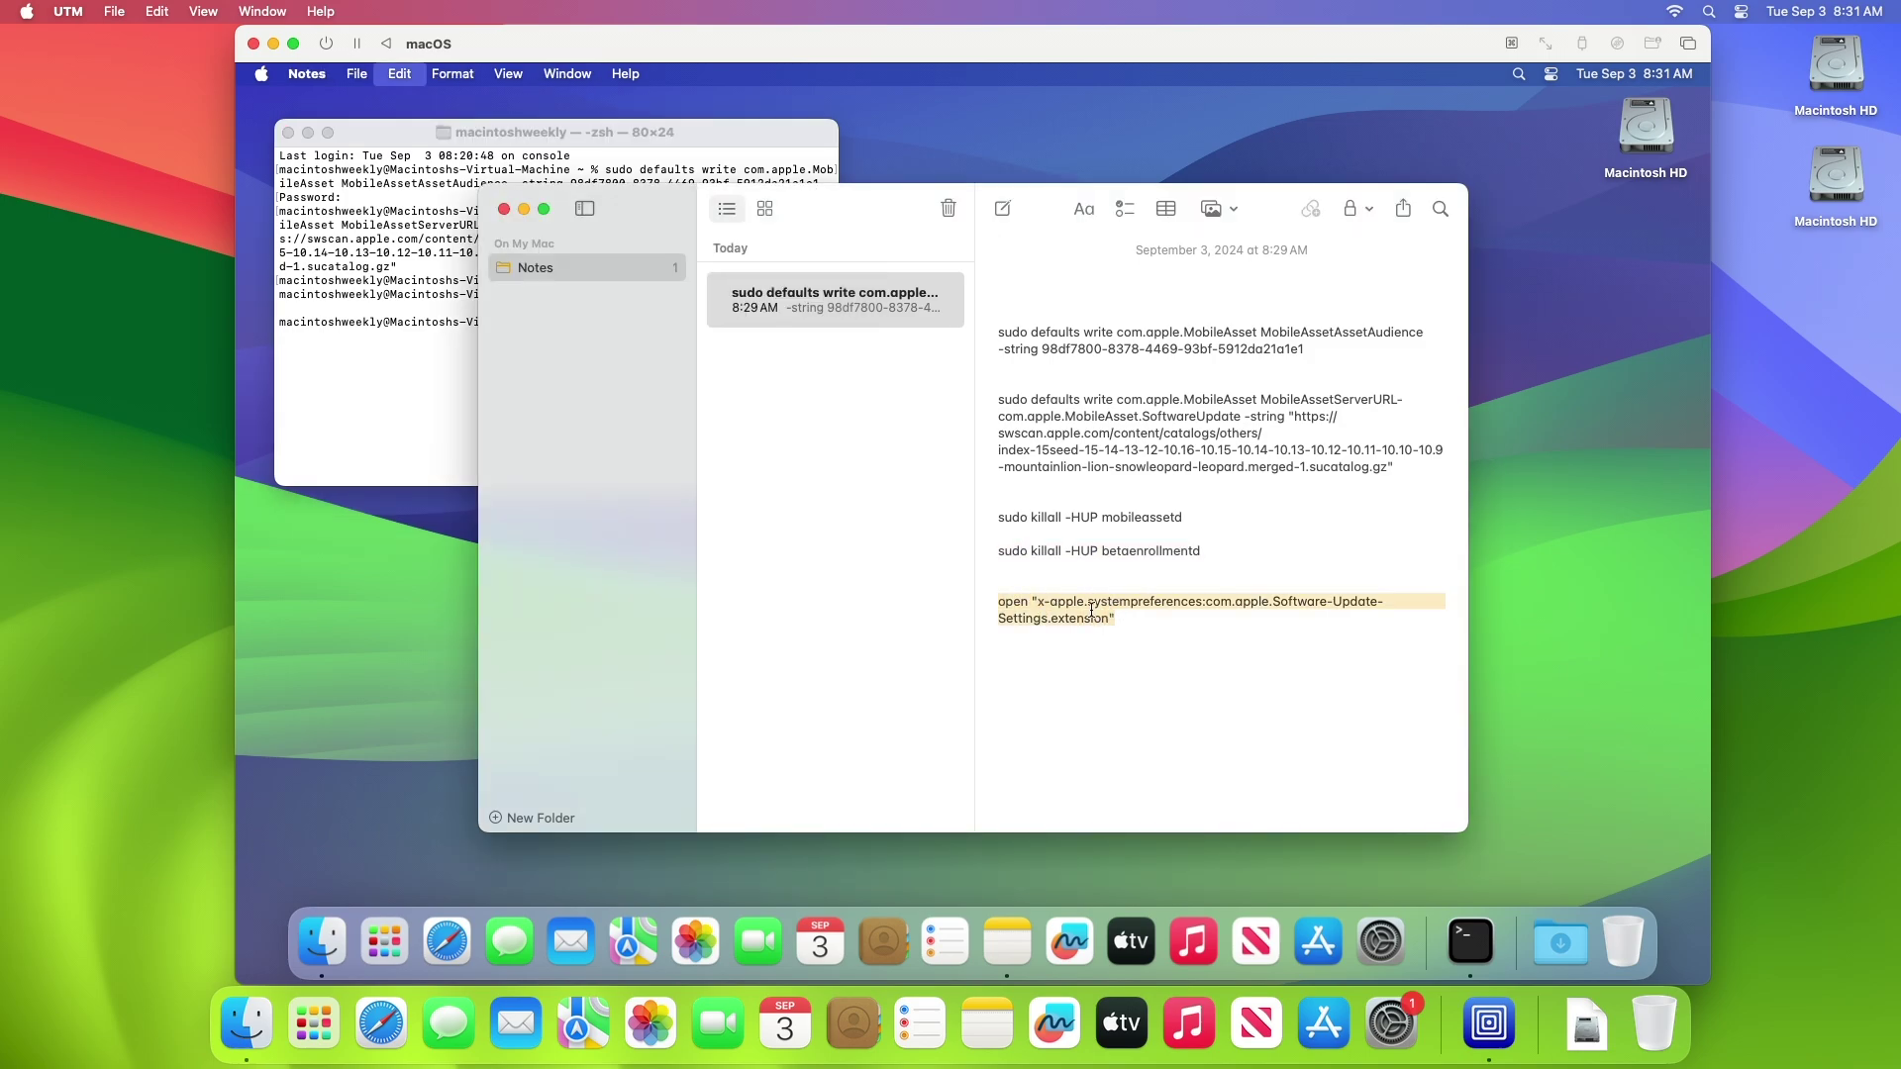
{"action": "left_click", "coordinate": [337, 431]}
{"action": "key", "text": "super+v"}
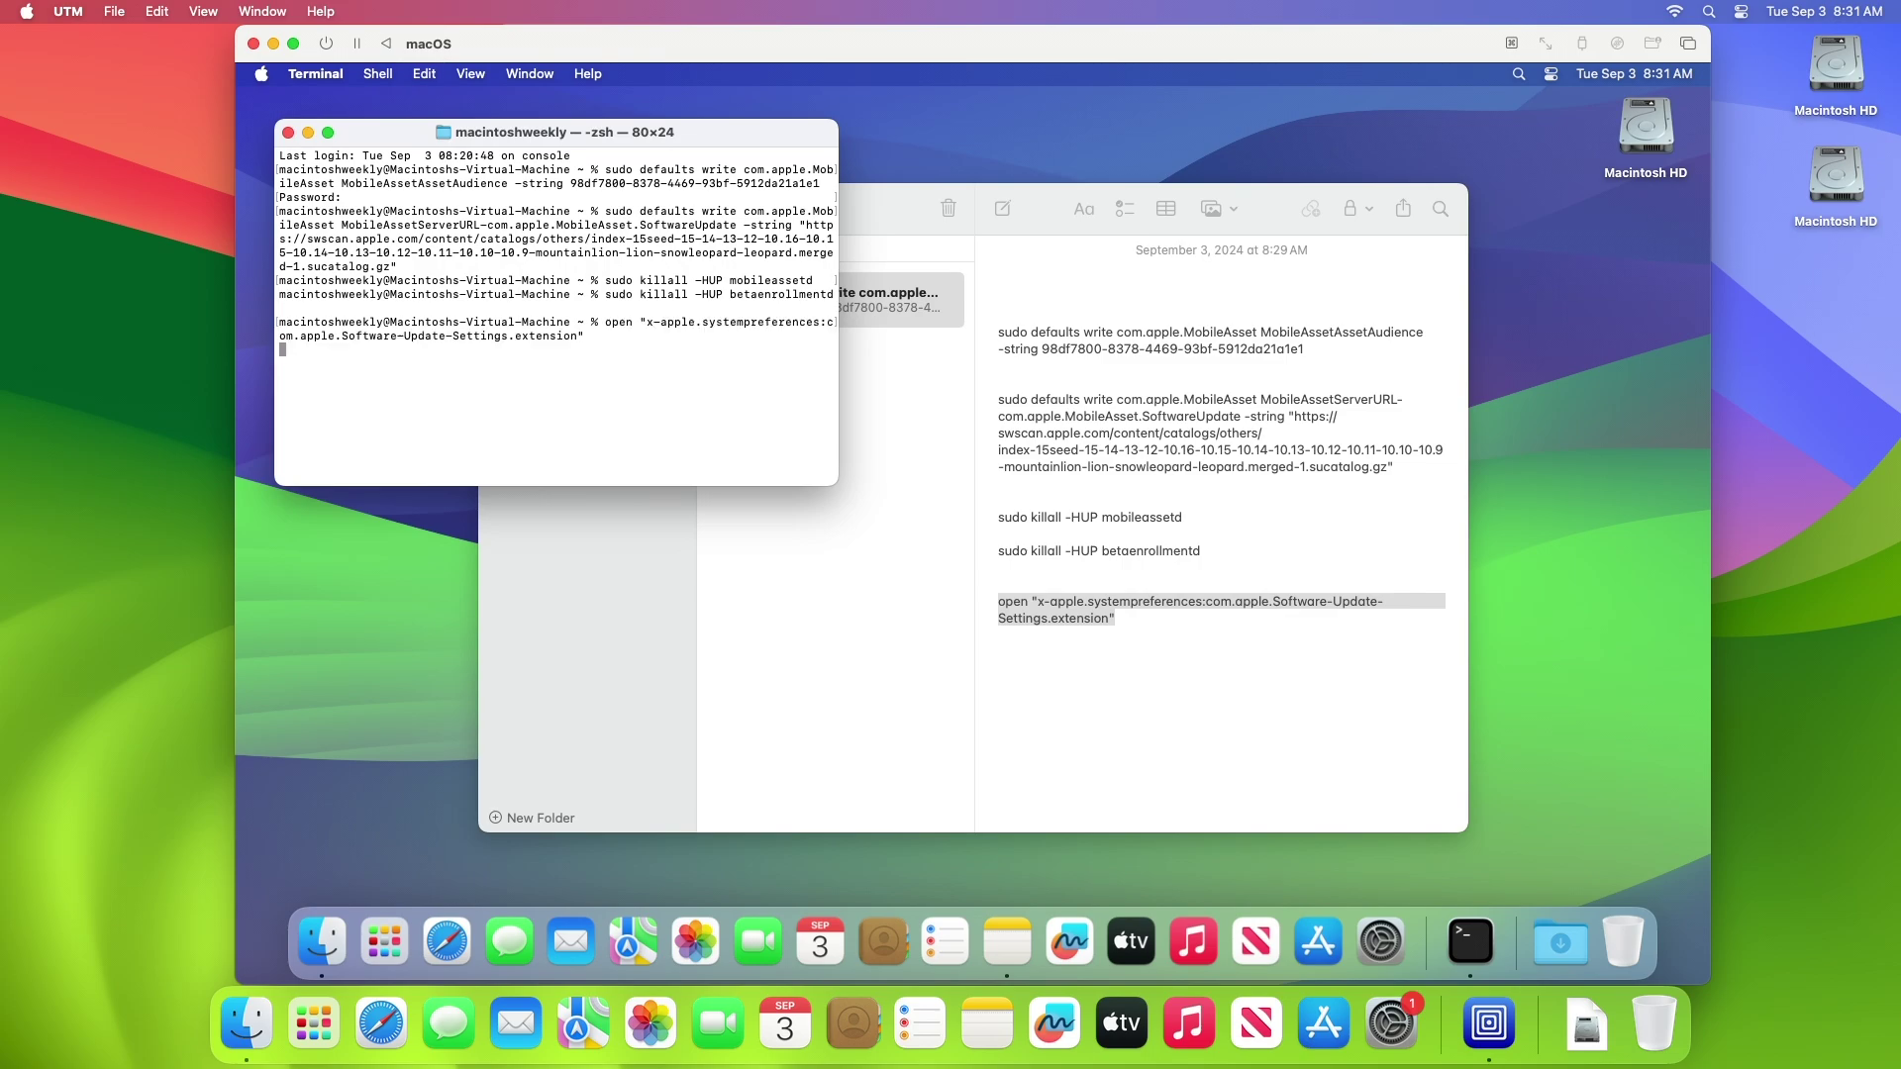
{"action": "key", "text": "Return"}
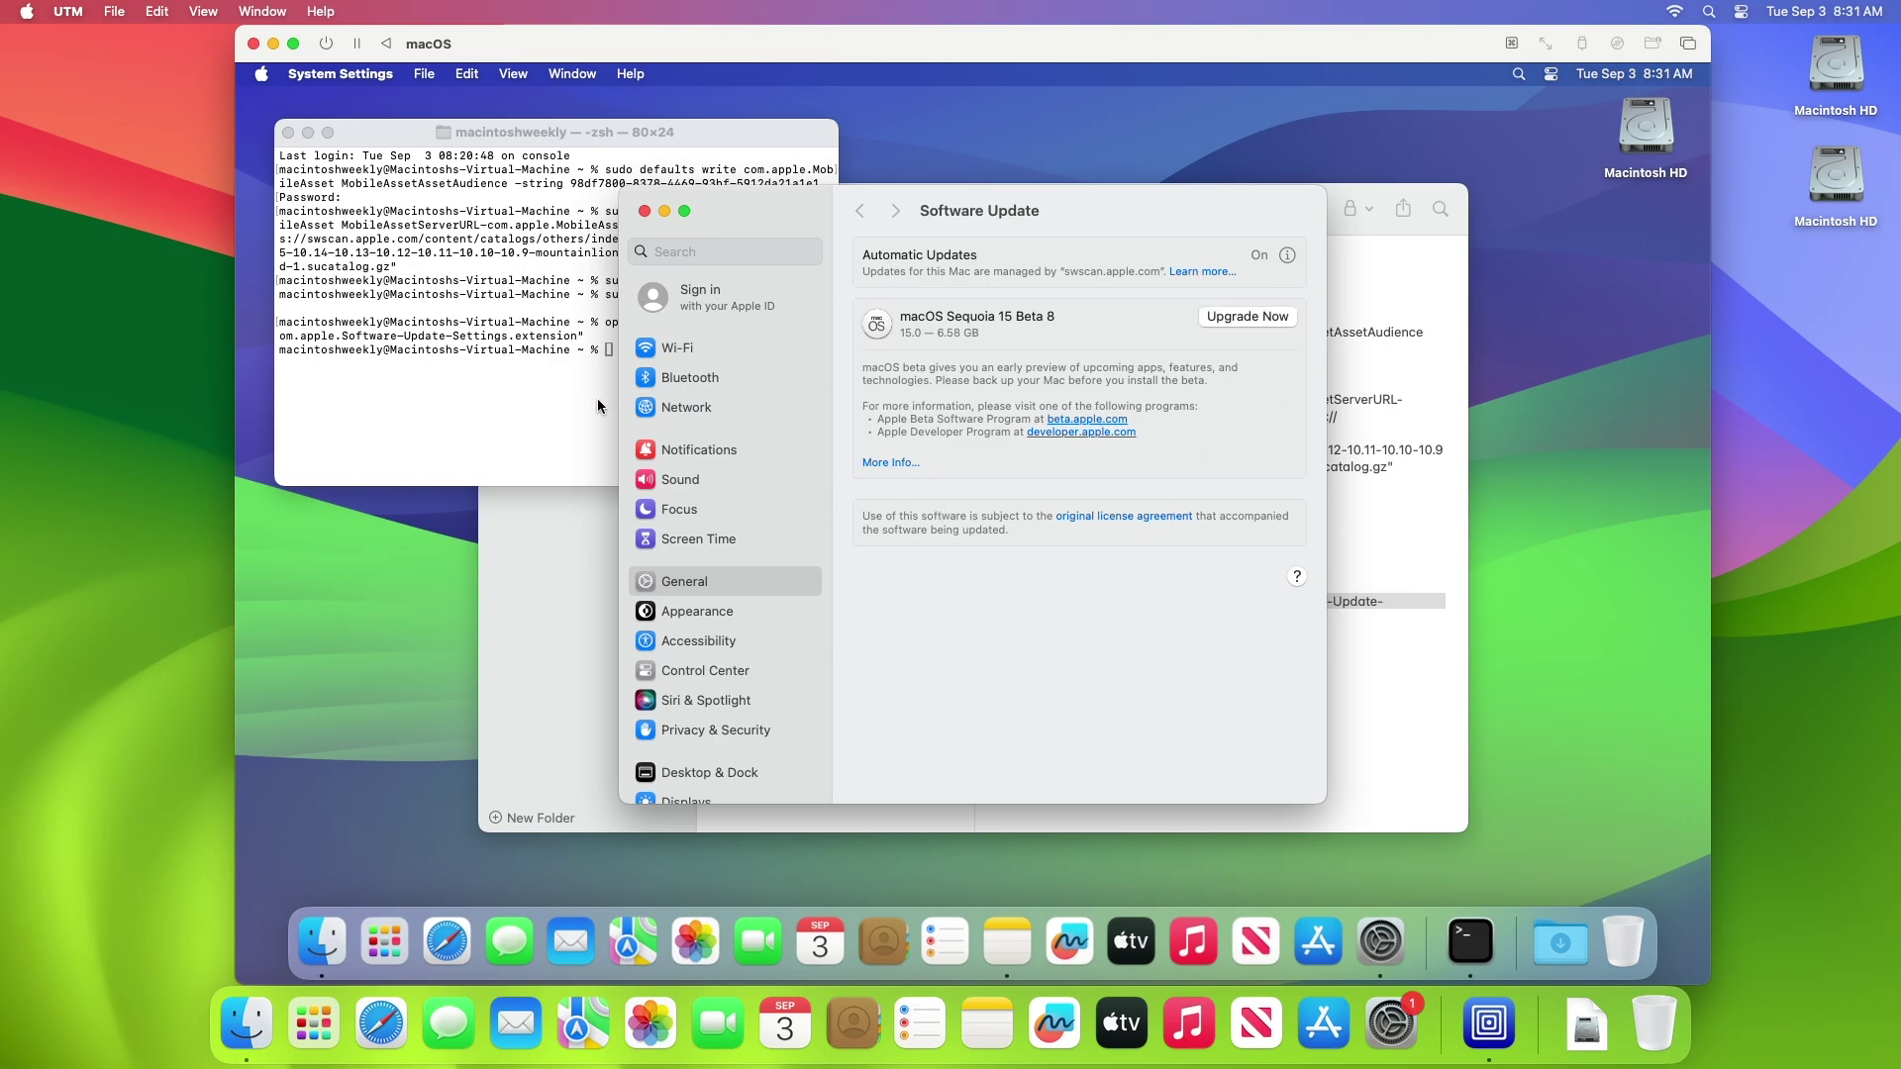
{"action": "left_click", "coordinate": [516, 405]}
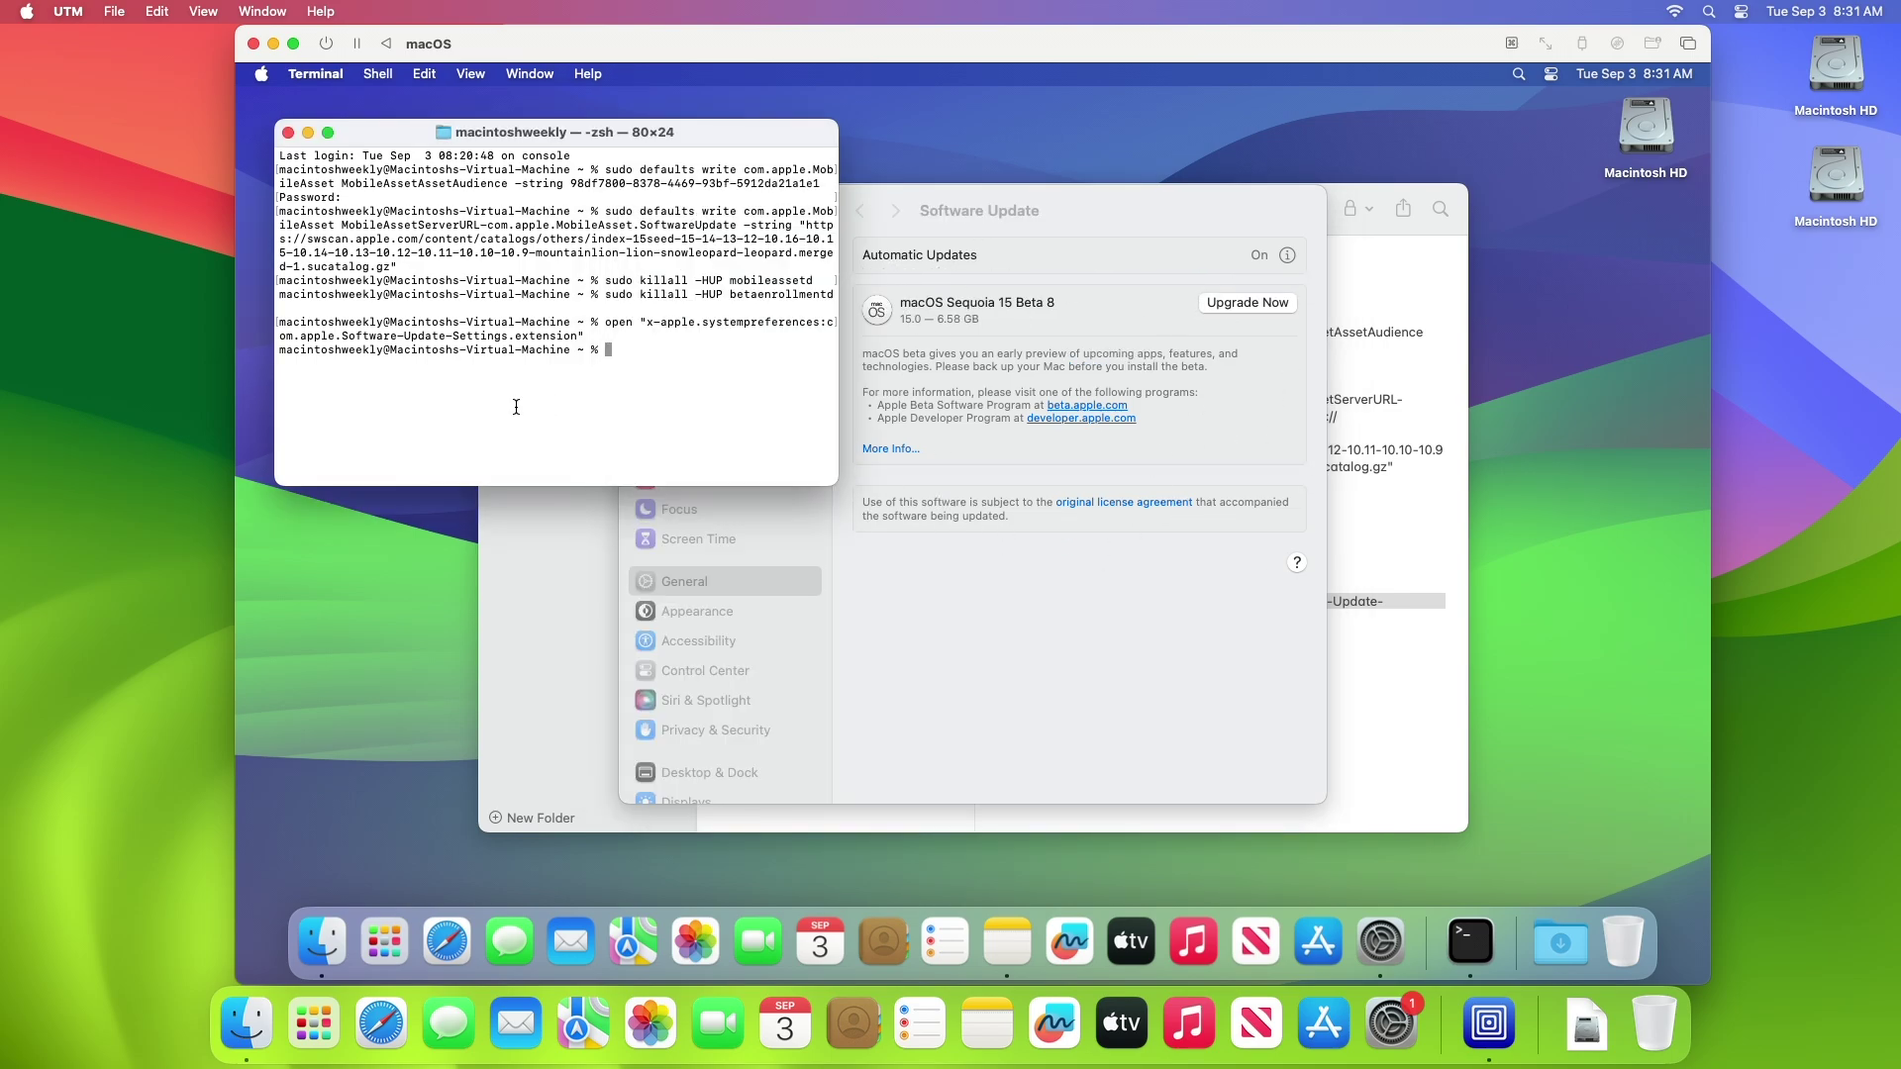
Close the Terminal and Notes windows
{"action": "key", "text": "super+w"}
{"action": "left_click", "coordinate": [502, 436]}
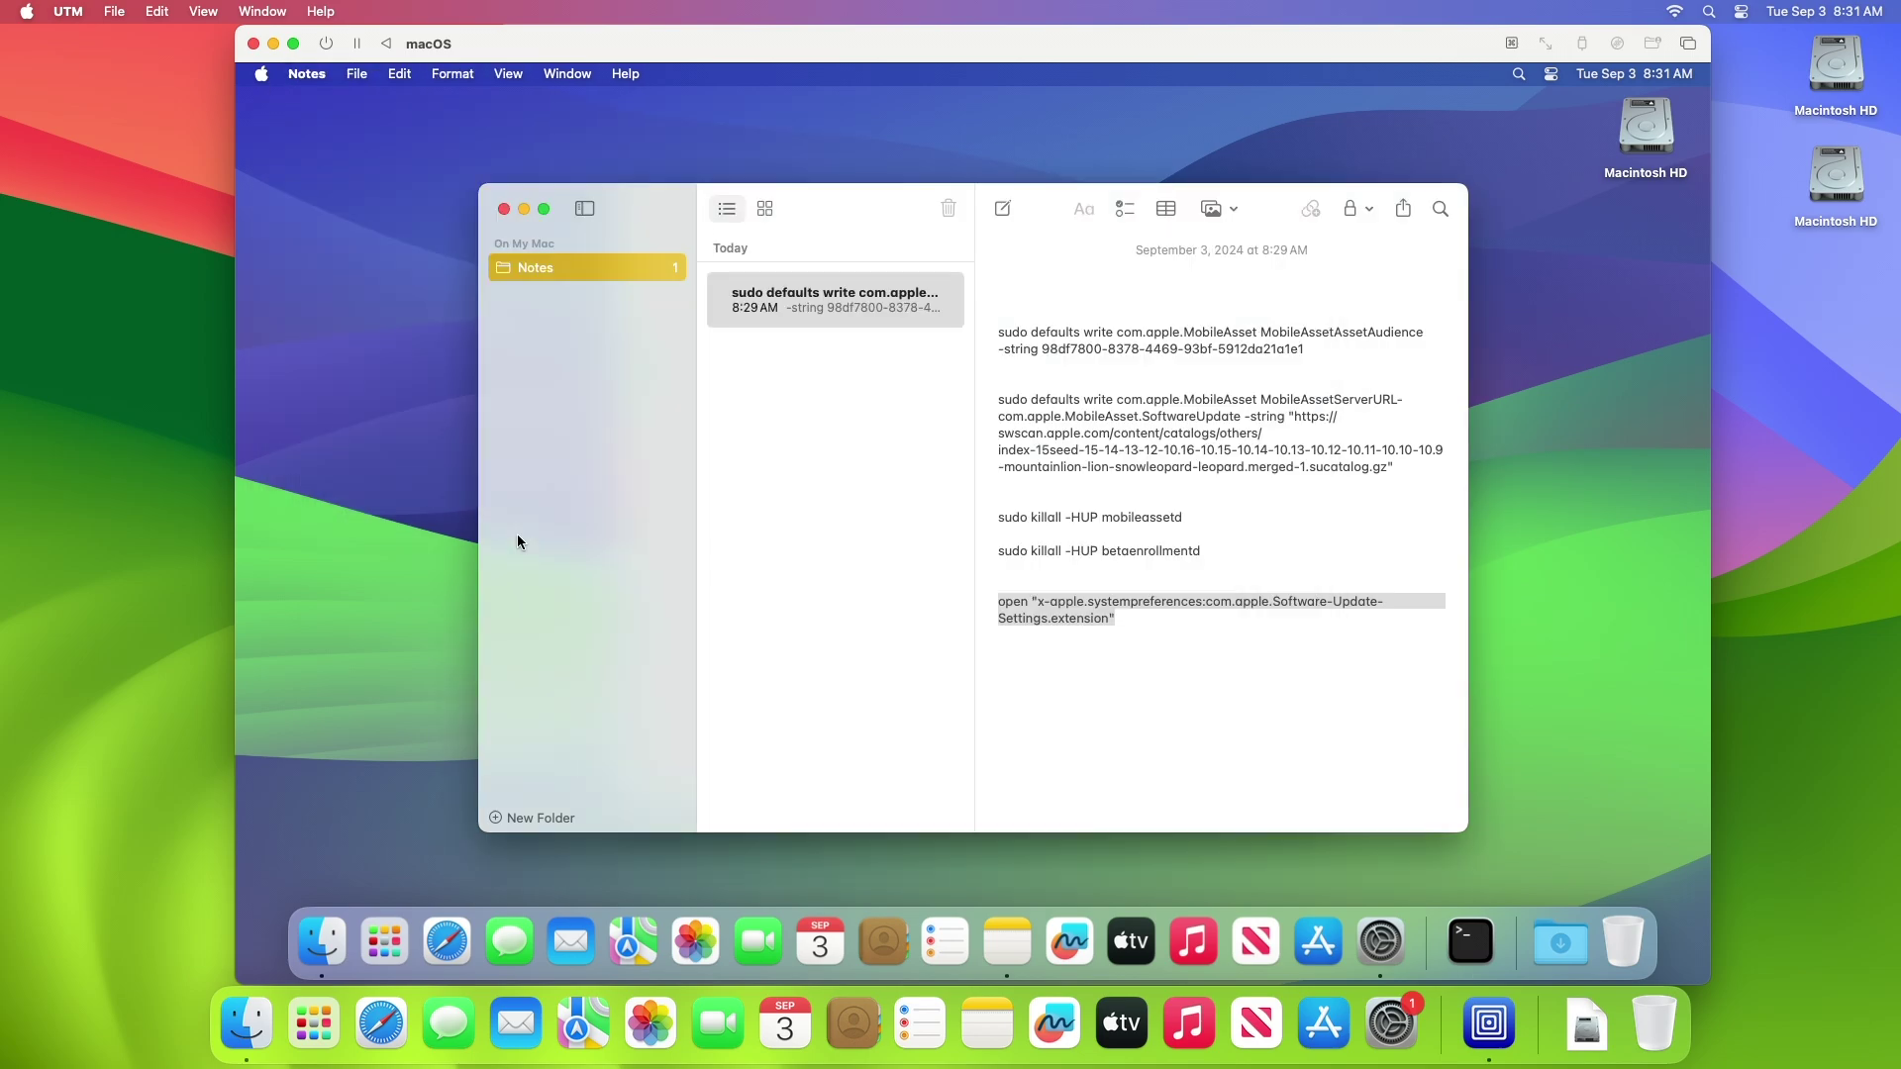
{"action": "key", "text": "super+w"}
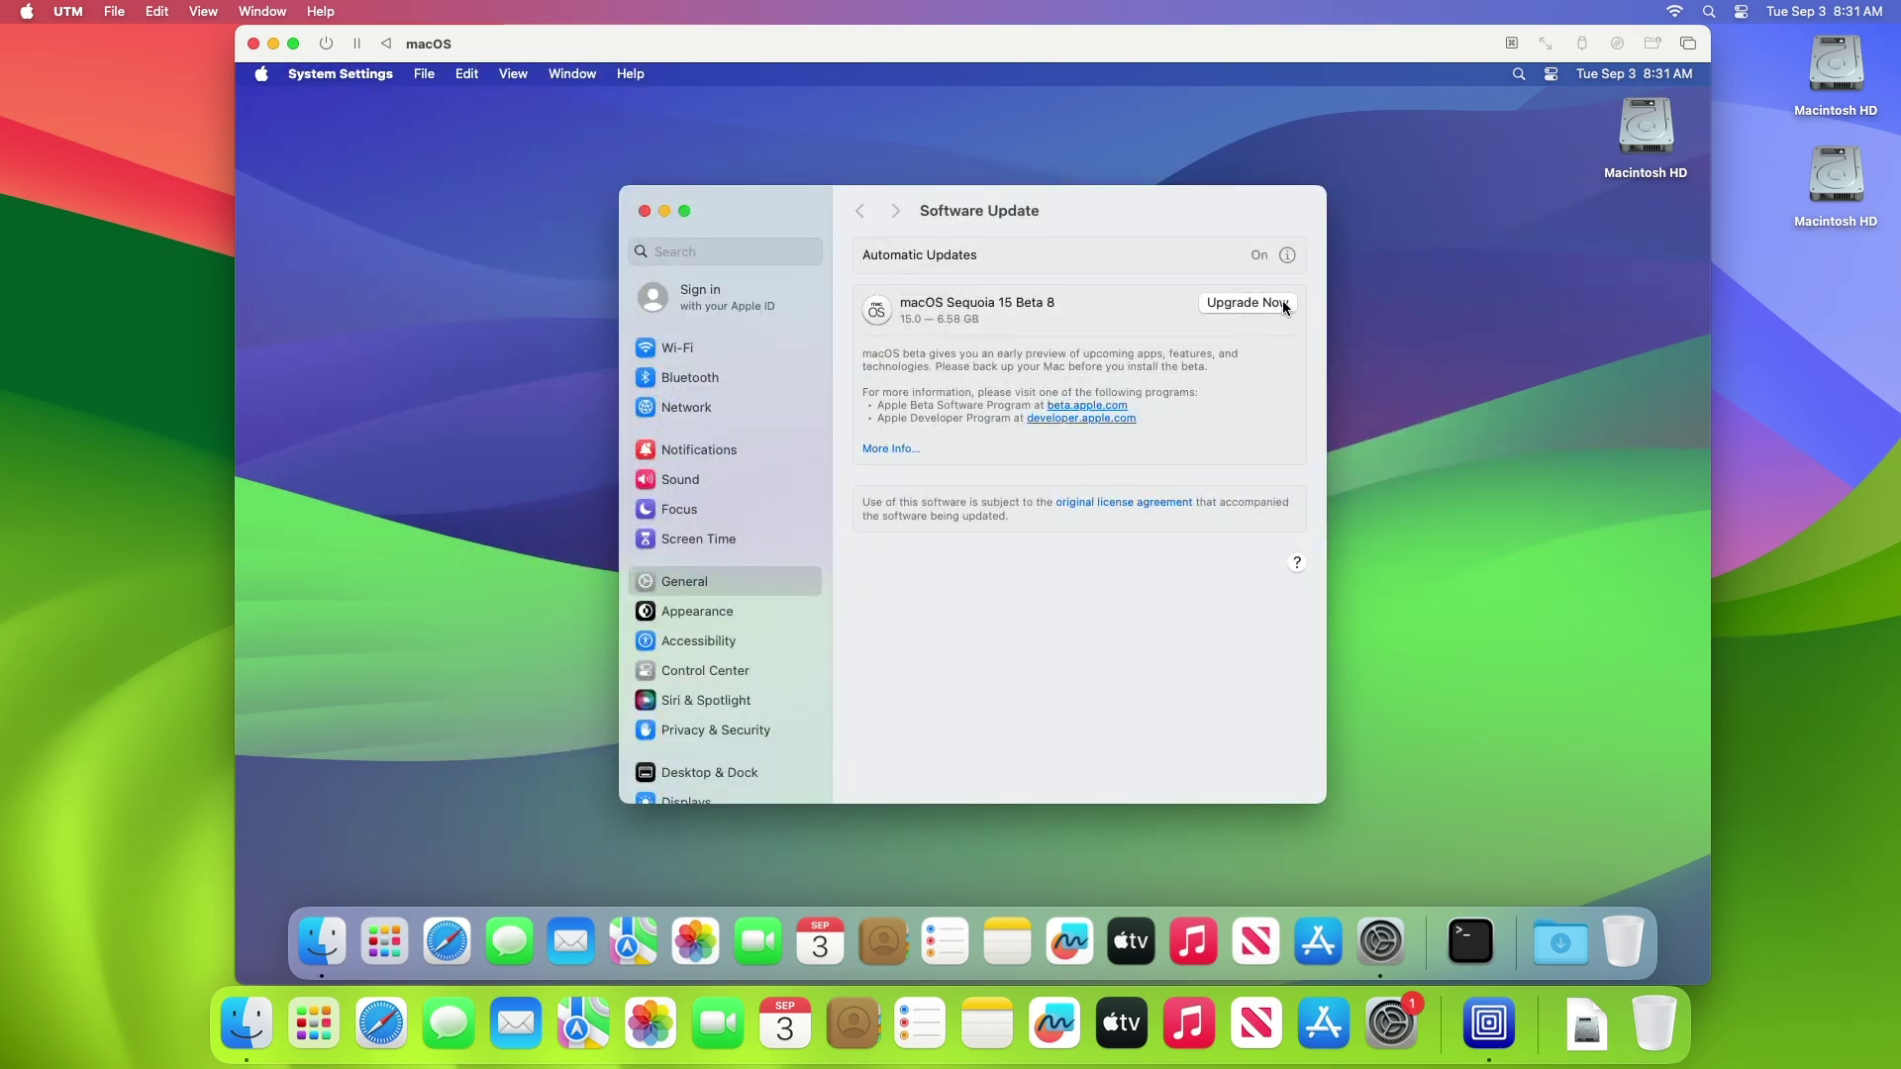
Upgrade to macOS Sequoia 15 Beta 8, agreeing to the license and confirming the password
{"action": "left_click", "coordinate": [1276, 305]}
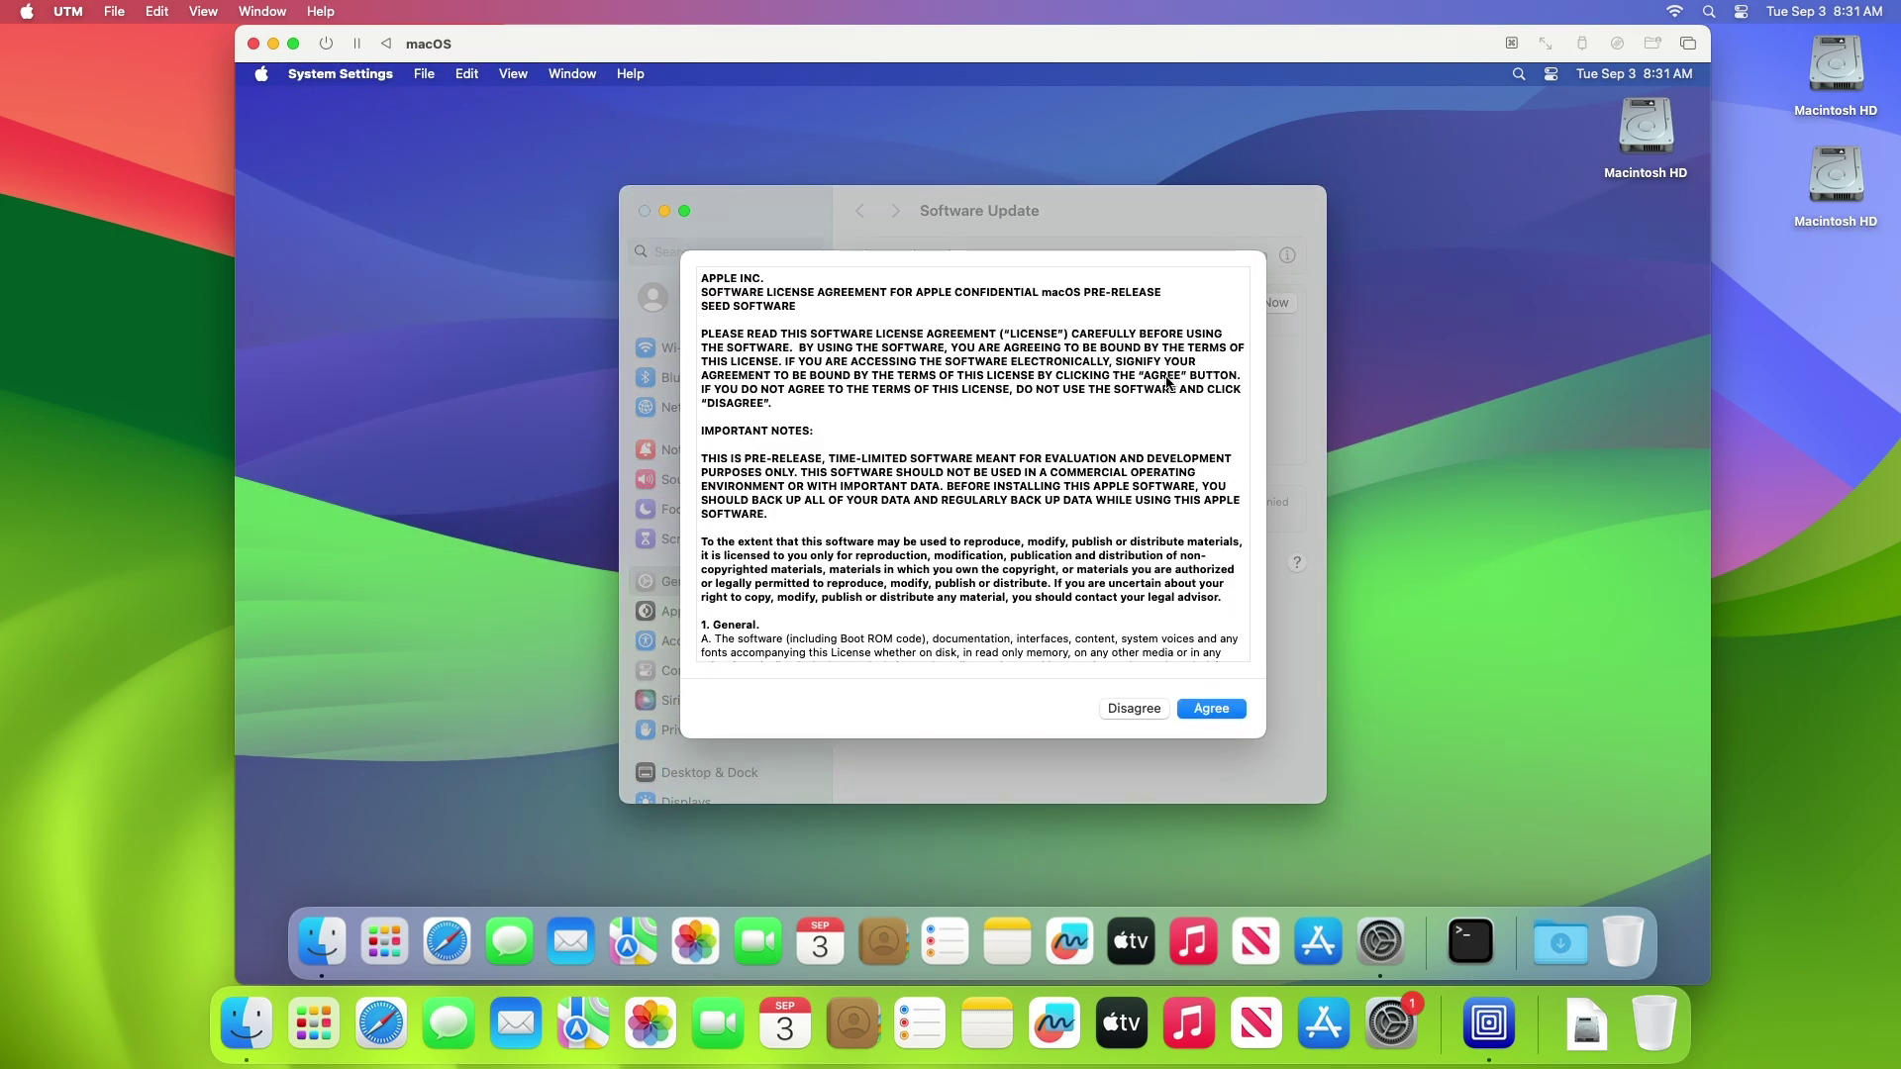
{"action": "left_click", "coordinate": [1212, 709]}
{"action": "type", "text": "•••"}
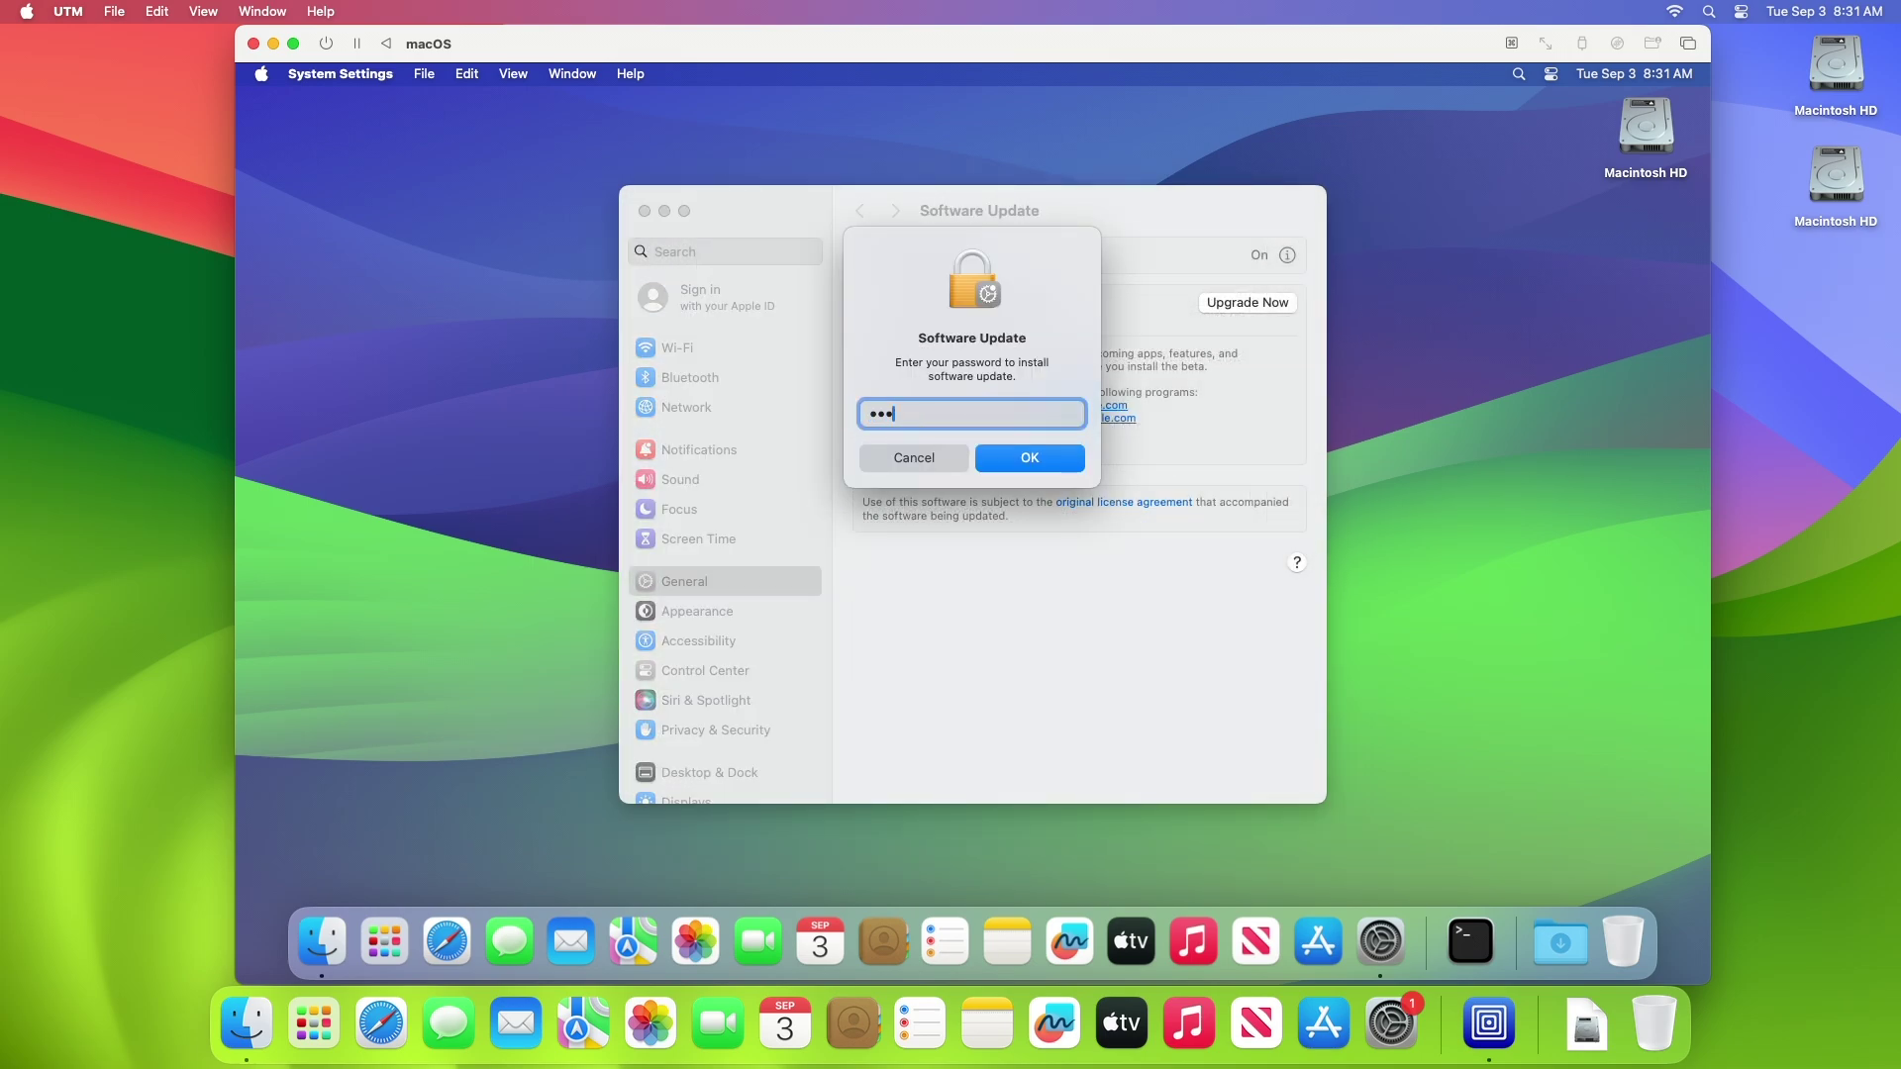
{"action": "type", "text": "•"}
{"action": "key", "text": "Return"}
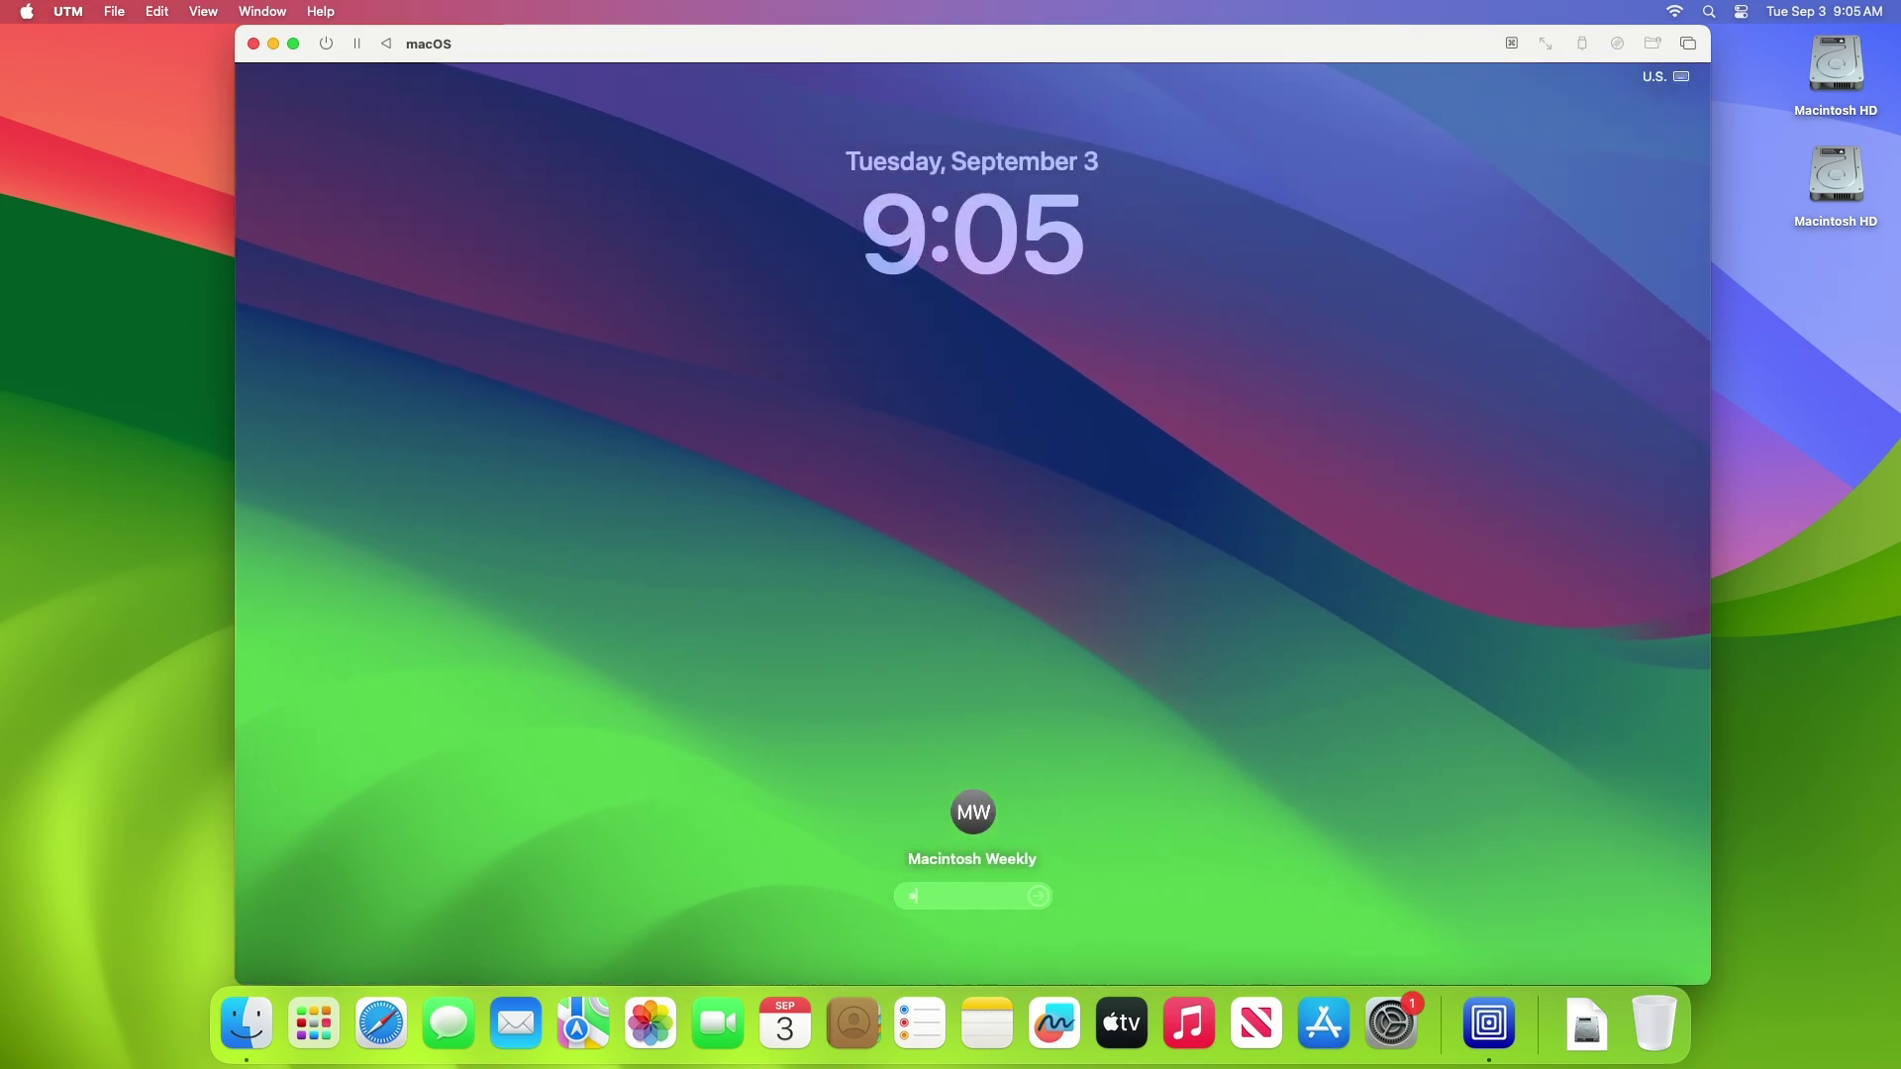
{"action": "type", "text": "••"}
Sign in with the password, continue past Analytics, and dismiss Welcome to Mac
{"action": "key", "text": "Return"}
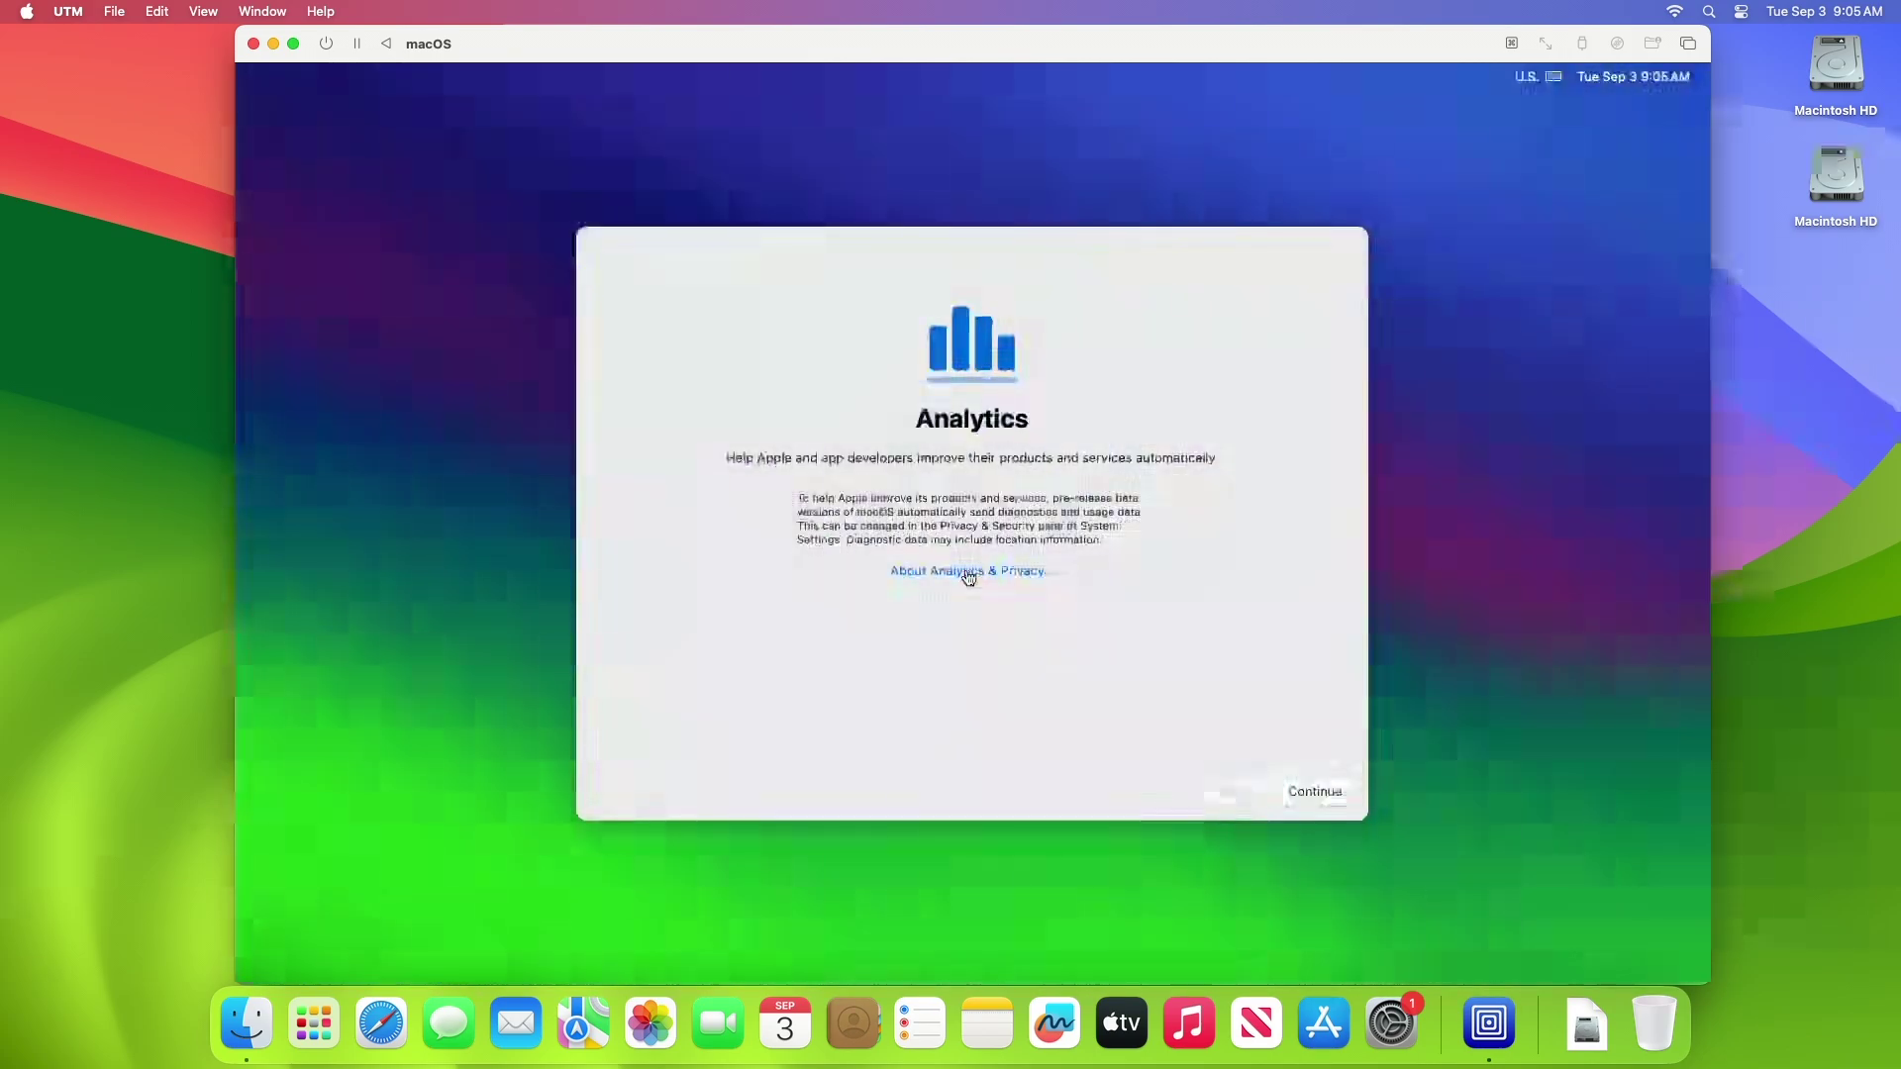
{"action": "left_click", "coordinate": [1314, 791]}
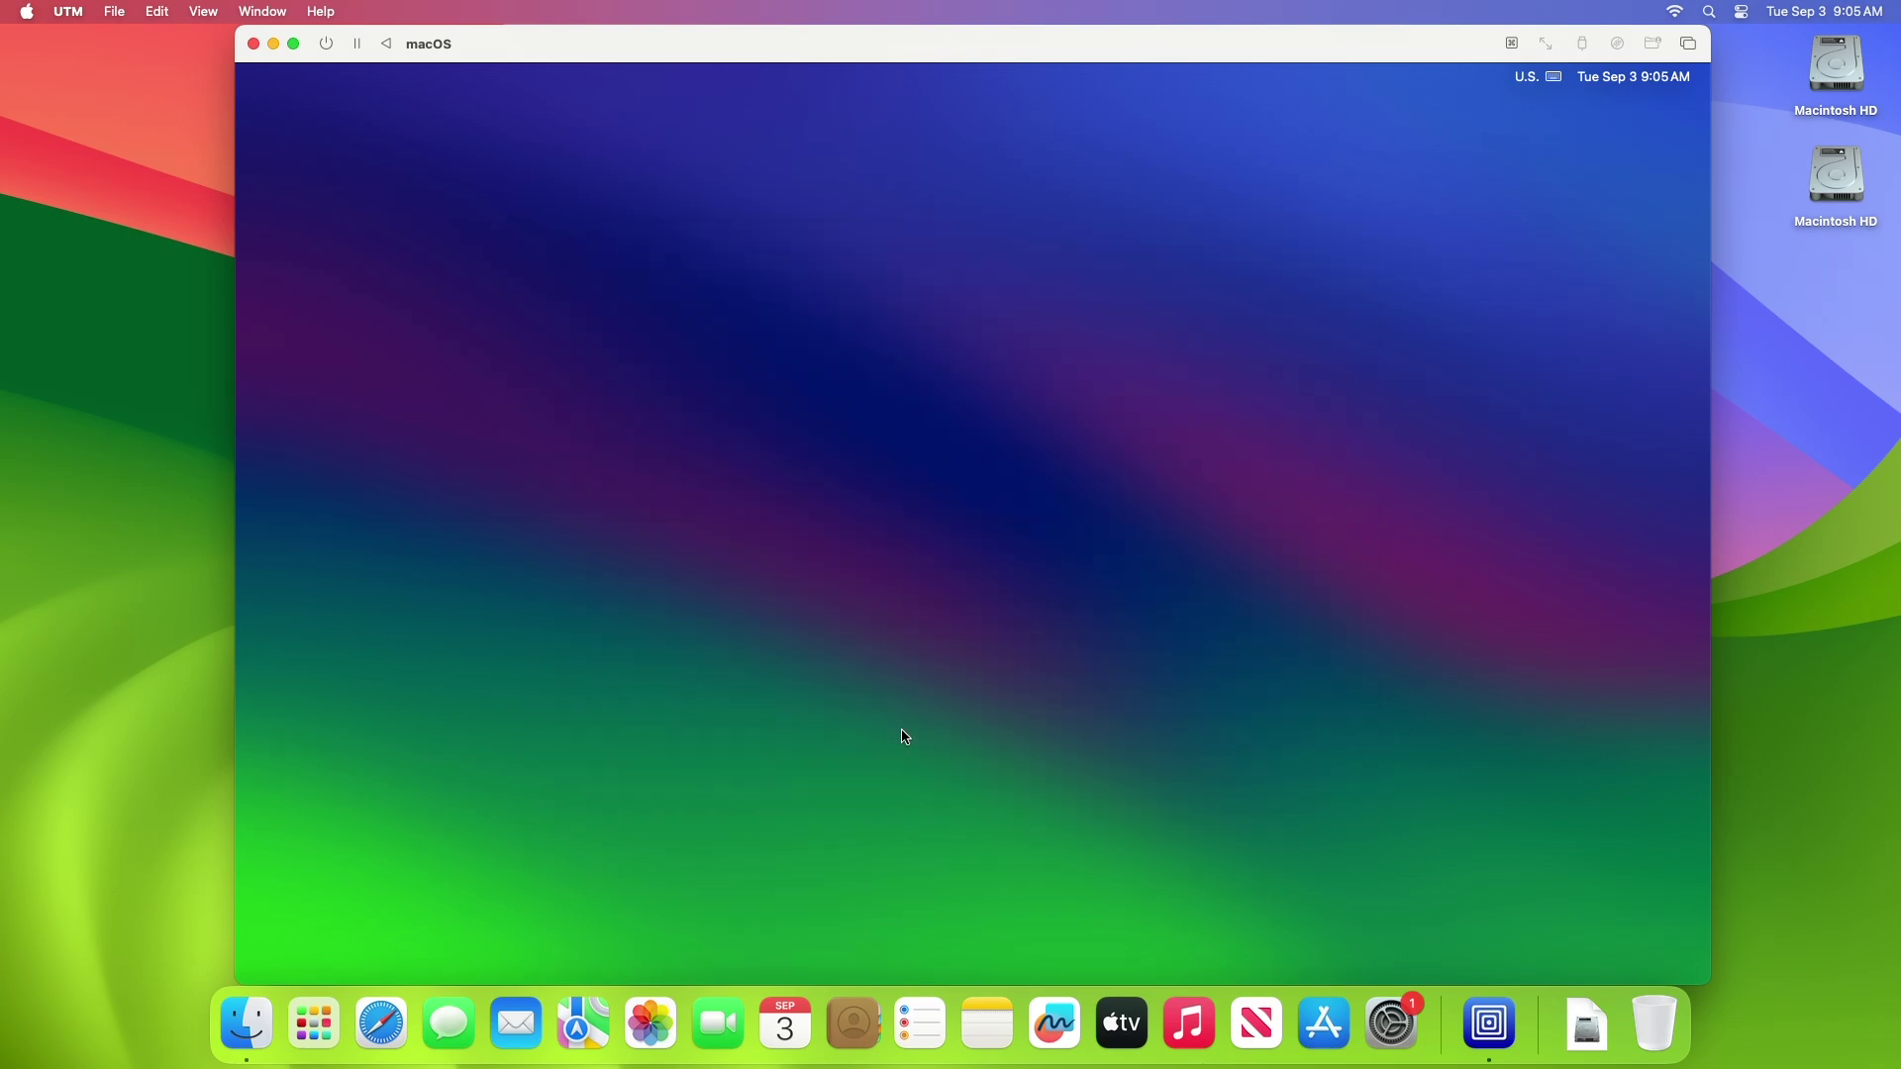
{"action": "left_click", "coordinate": [973, 867]}
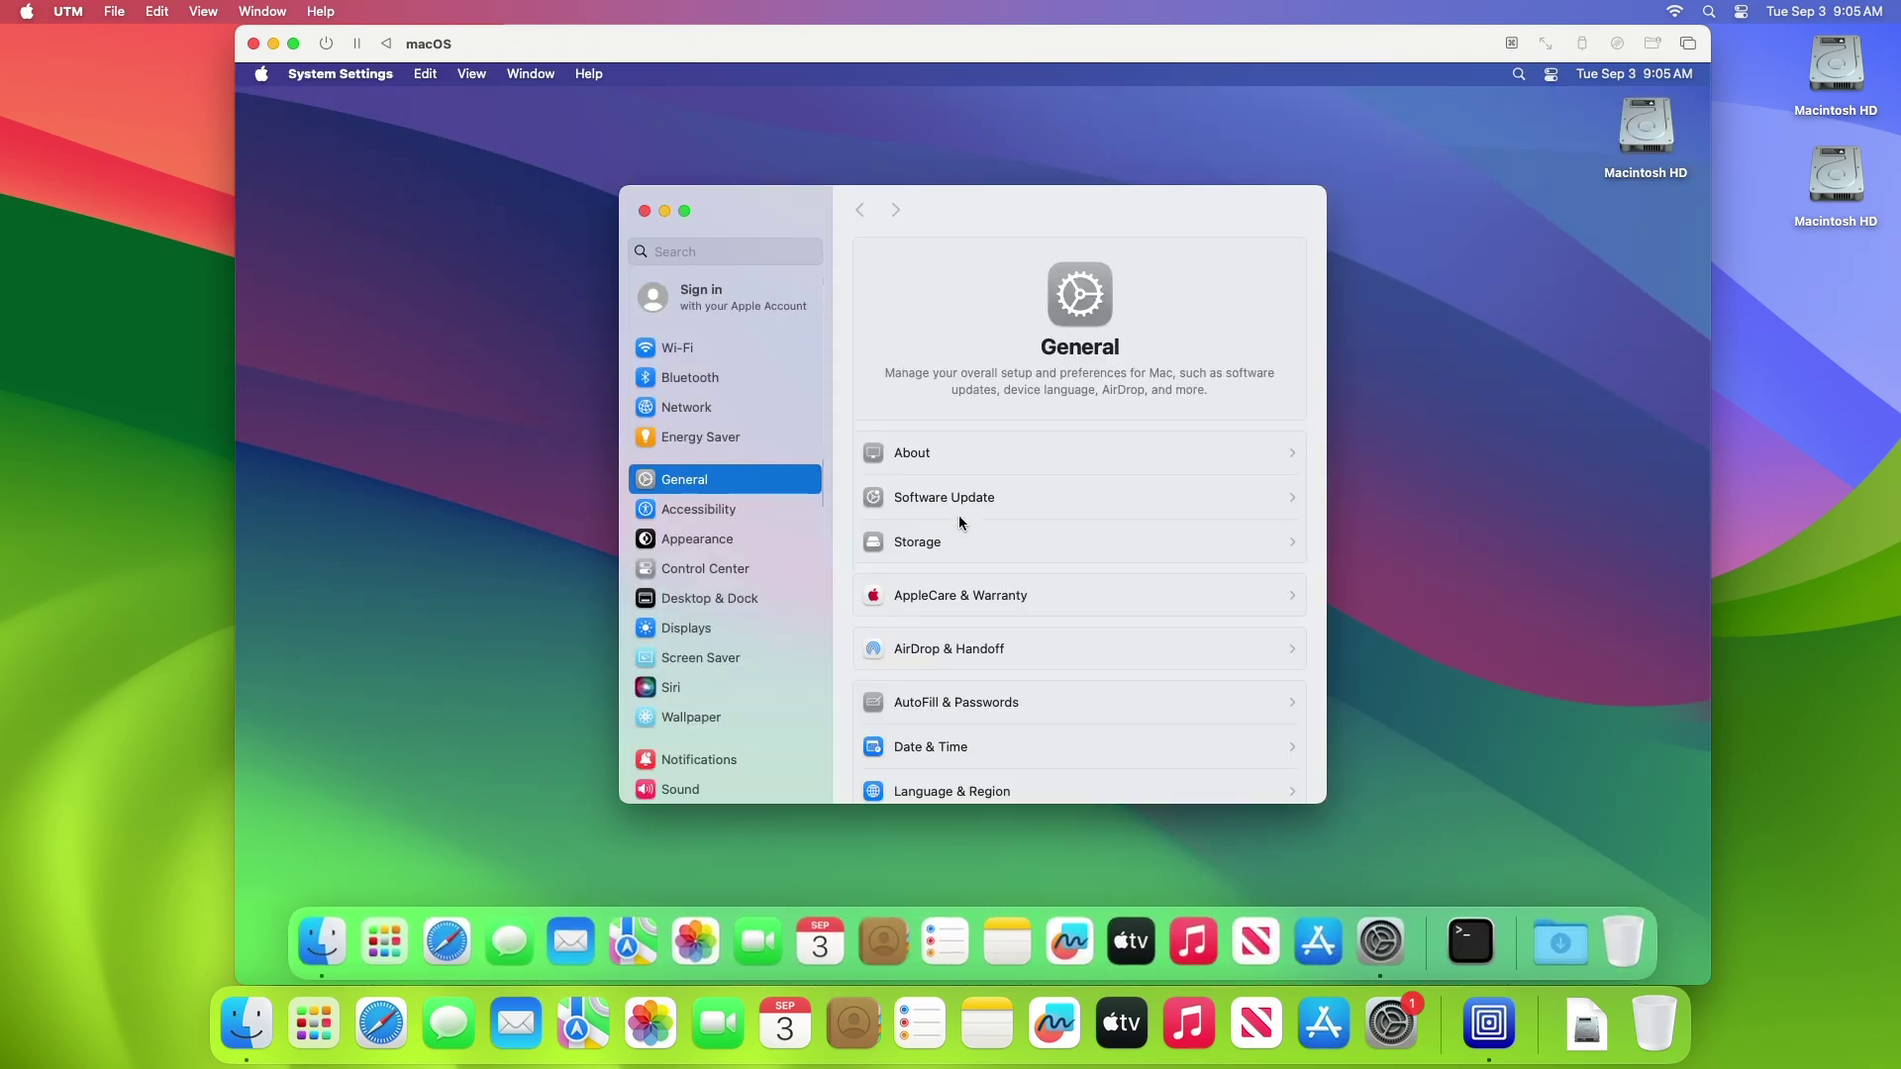
Open General > About to confirm macOS Sequoia 15.0 Beta (24A5331b)
{"action": "left_click", "coordinate": [974, 455]}
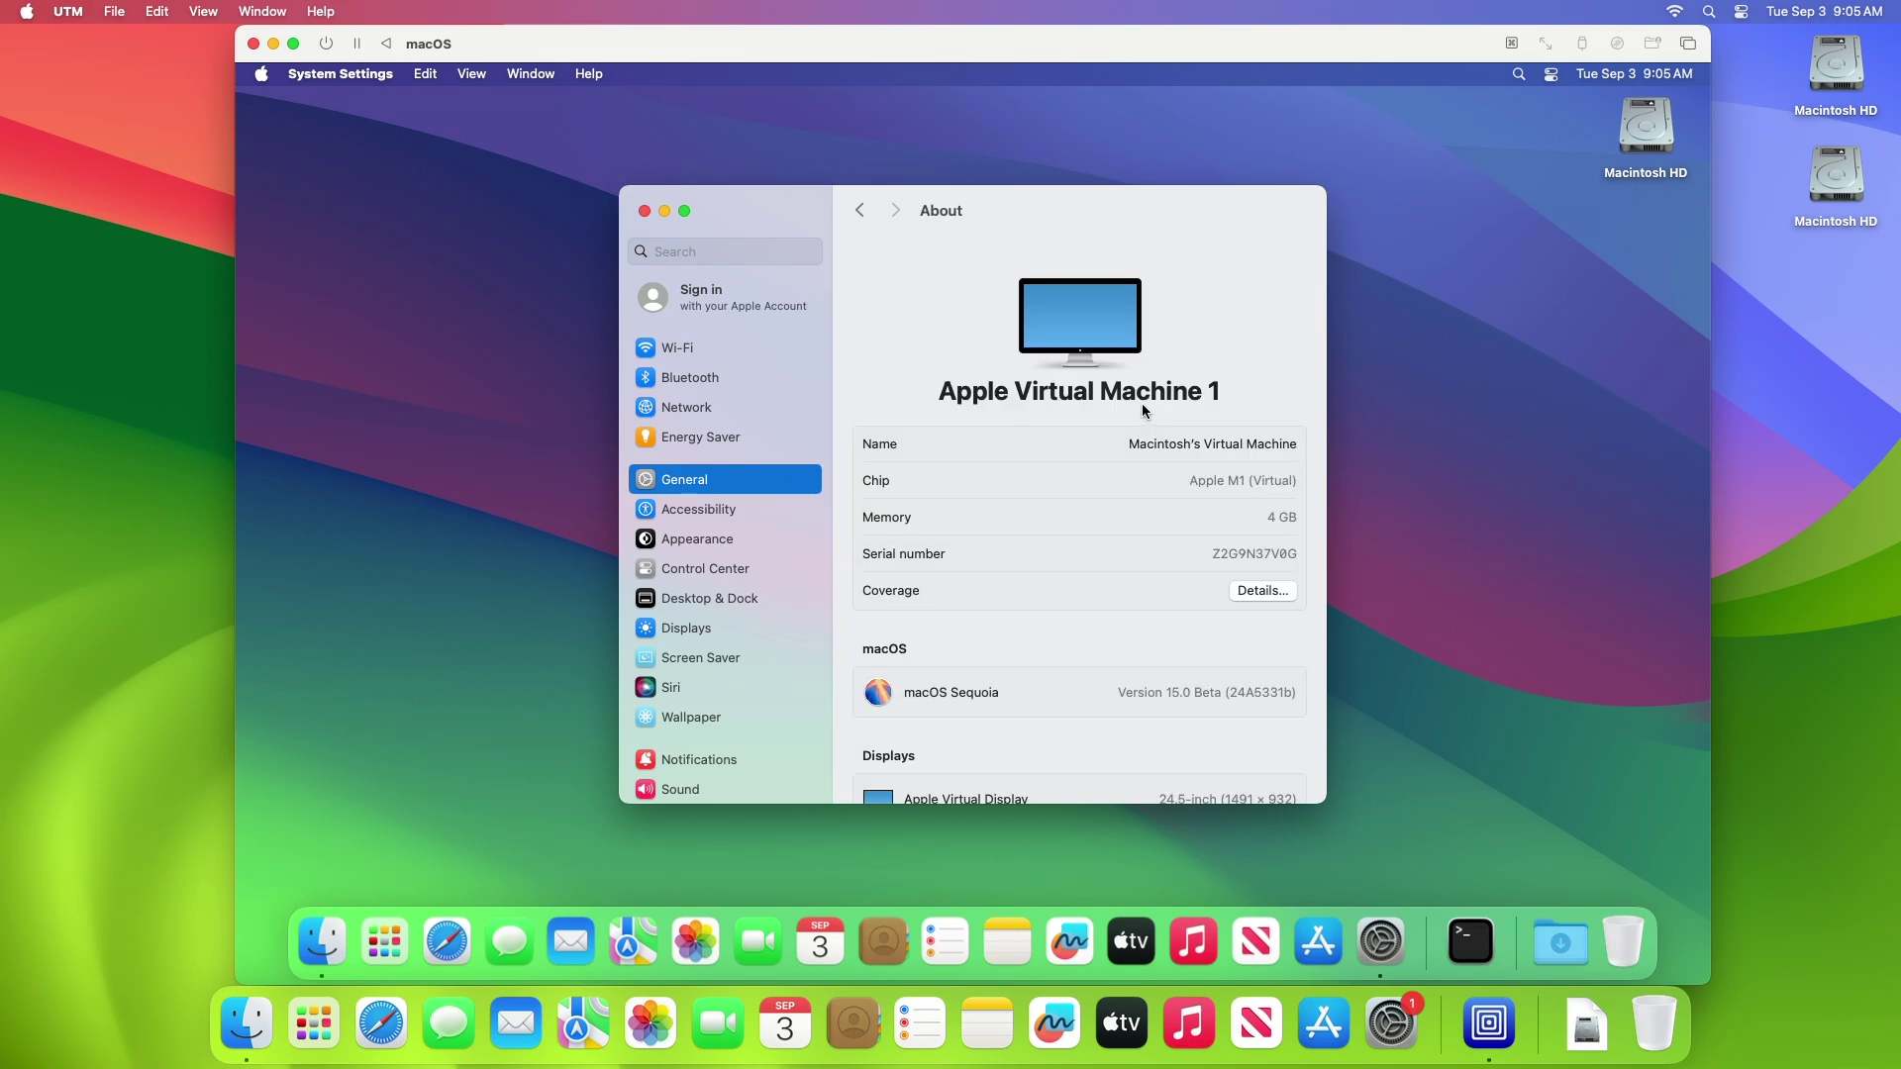